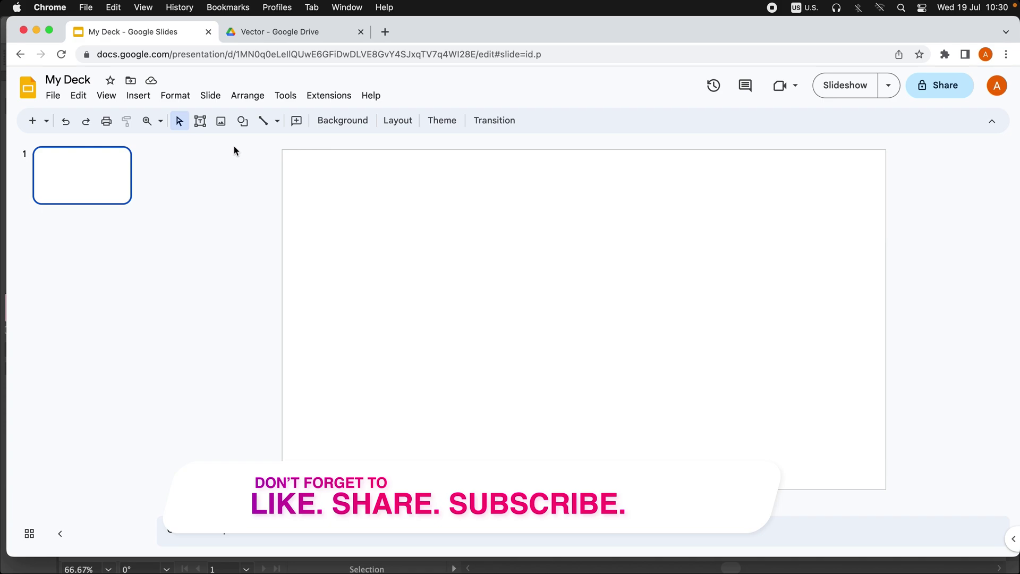
# Step: Draw an oval circle on the left side of the slide
pyautogui.click(249, 126)
pyautogui.moveTo(302, 148)
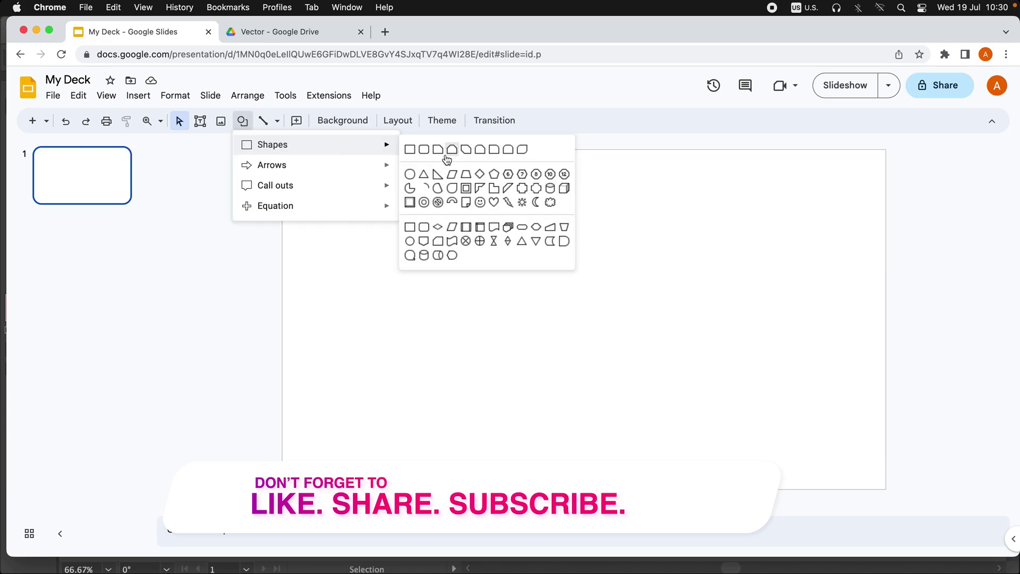
pyautogui.click(409, 173)
pyautogui.moveTo(367, 220); pyautogui.dragTo(458, 296)
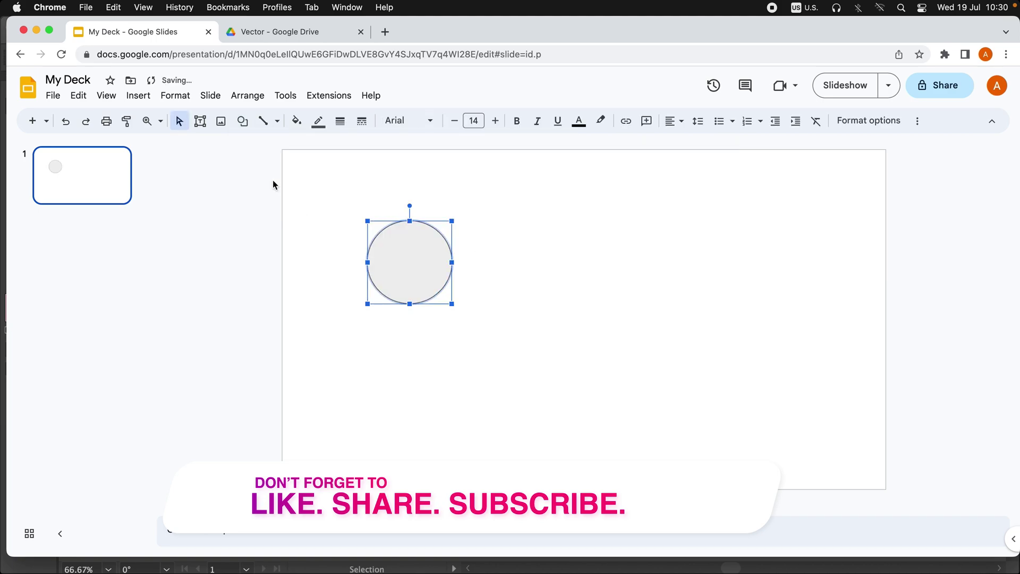
# Step: Give the circle a light pink outline, switching its purple fill to transparent
pyautogui.click(296, 121)
pyautogui.click(413, 267)
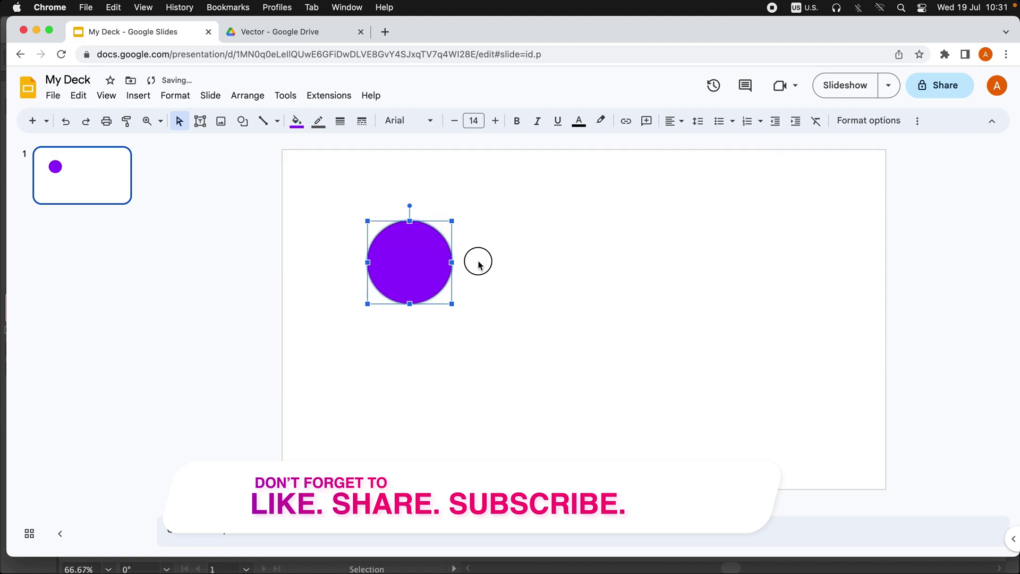
pyautogui.click(318, 120)
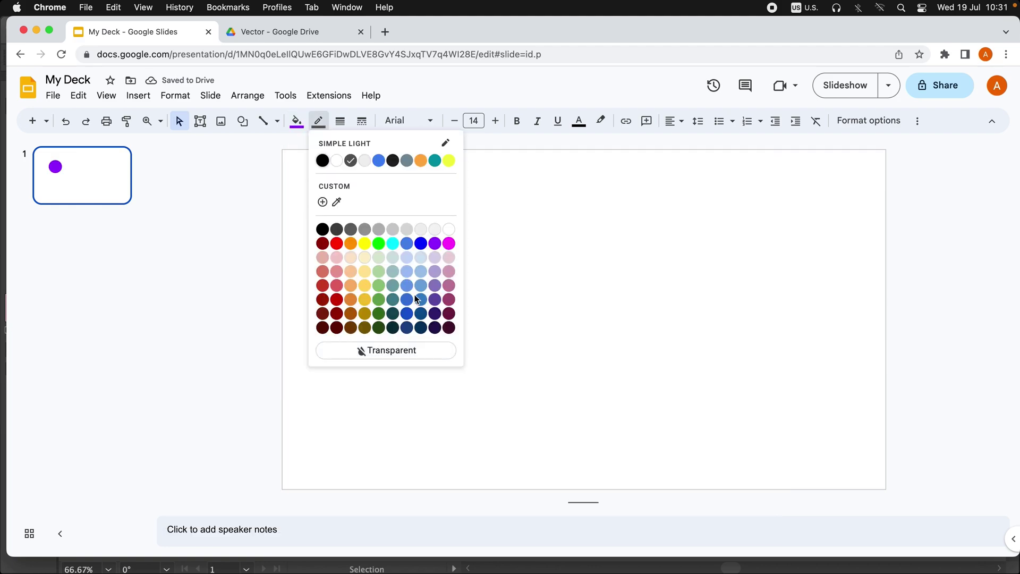
pyautogui.click(450, 275)
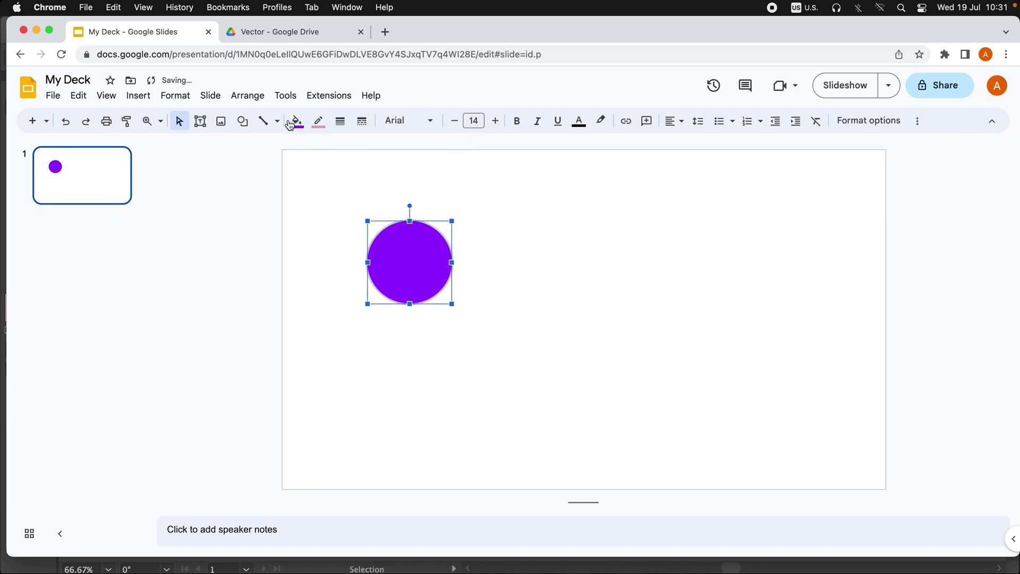
pyautogui.click(293, 121)
pyautogui.click(427, 252)
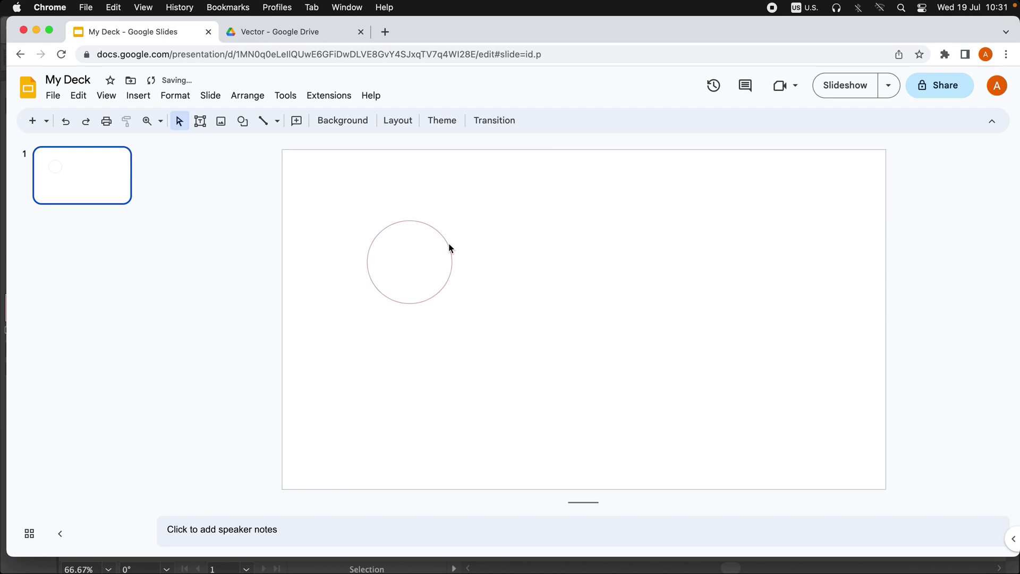
# Step: Enlarge the outlined circle and leave the shape list closed without inserting anything
pyautogui.moveTo(453, 304); pyautogui.dragTo(547, 355)
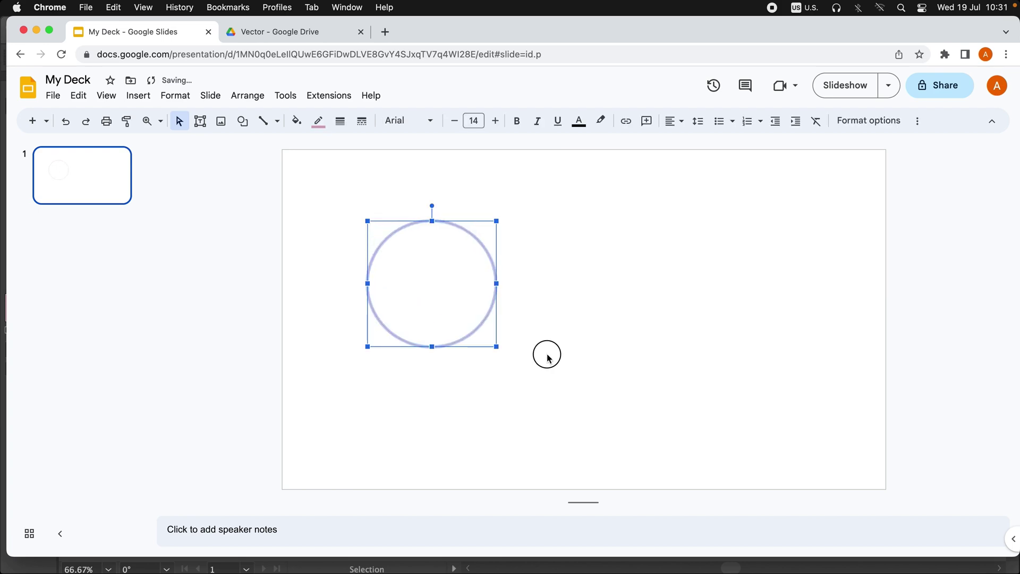
pyautogui.click(547, 356)
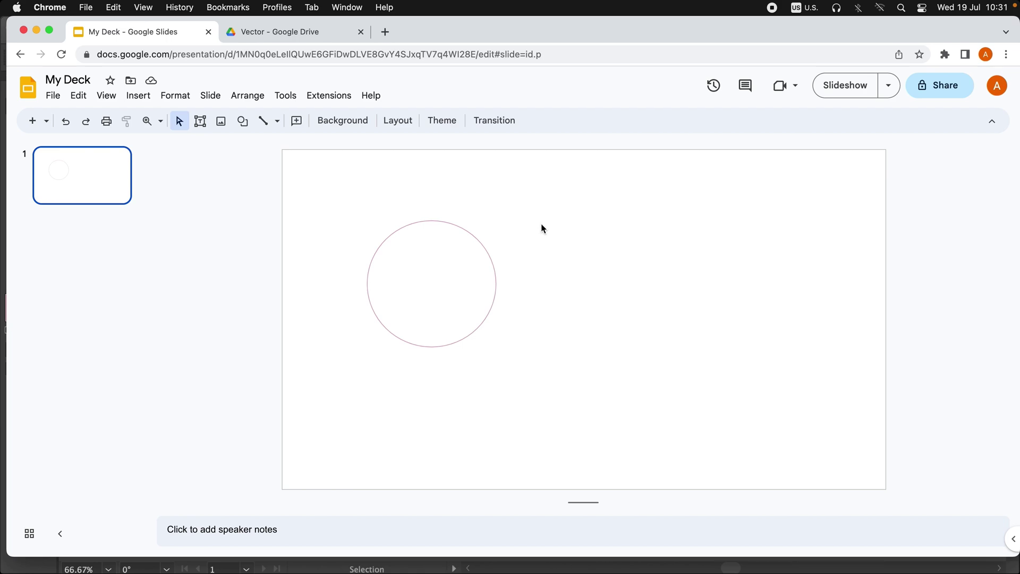
pyautogui.click(248, 127)
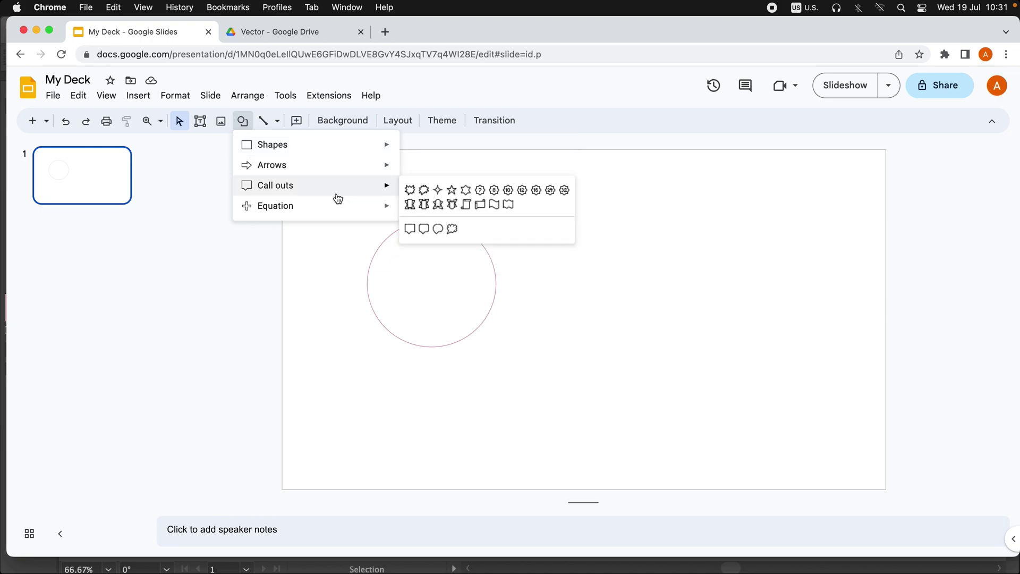
pyautogui.click(609, 218)
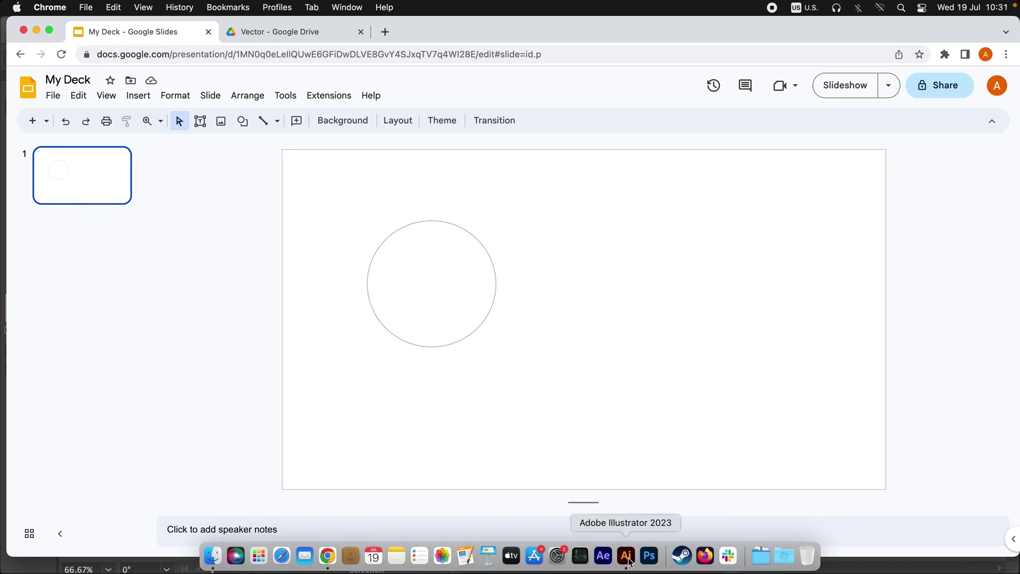
# Step: In Illustrator, select the My Vector lettering with the heart-in-hand icon and copy them
pyautogui.click(626, 556)
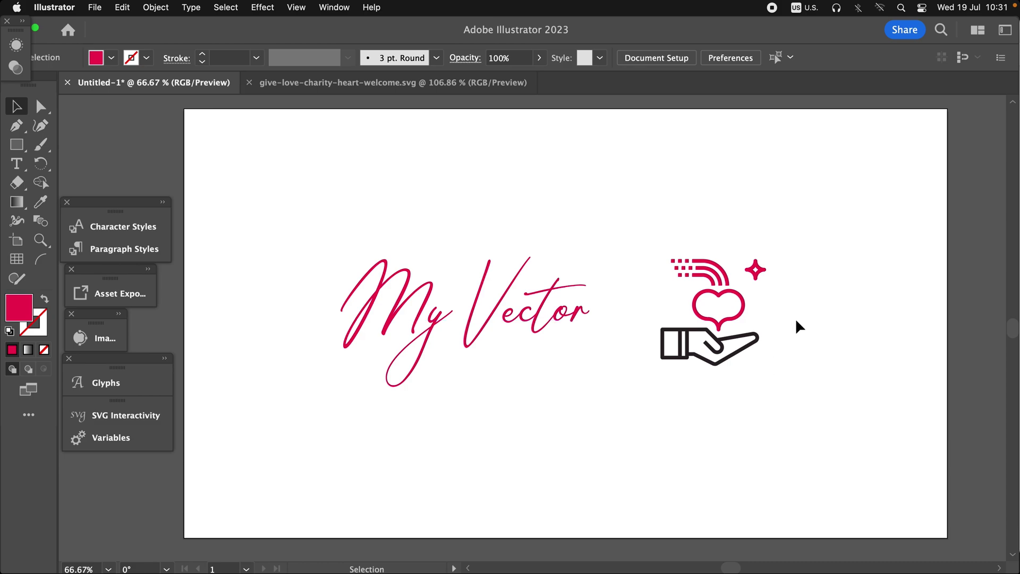
pyautogui.moveTo(798, 200); pyautogui.dragTo(302, 448)
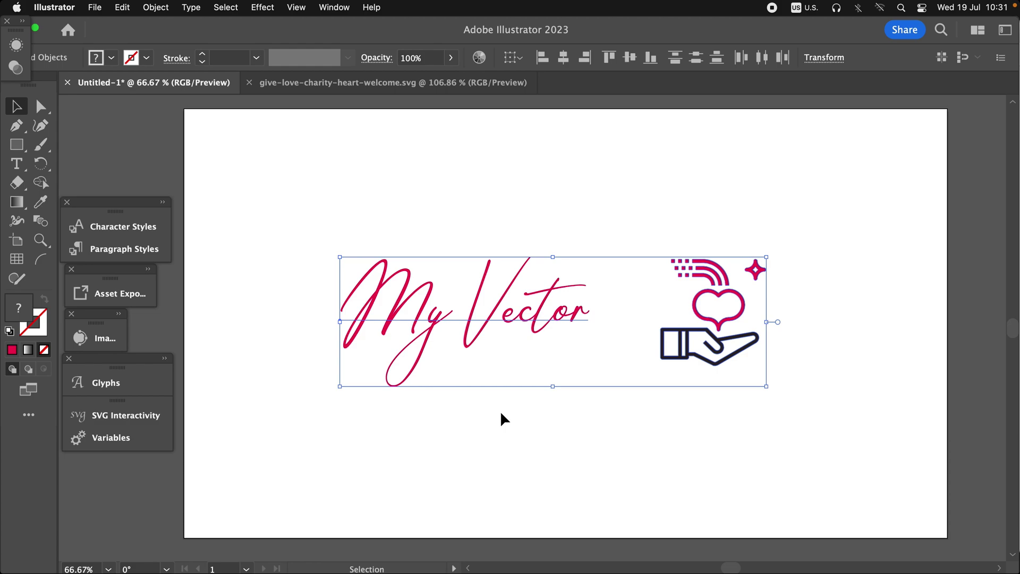
pyautogui.click(571, 429)
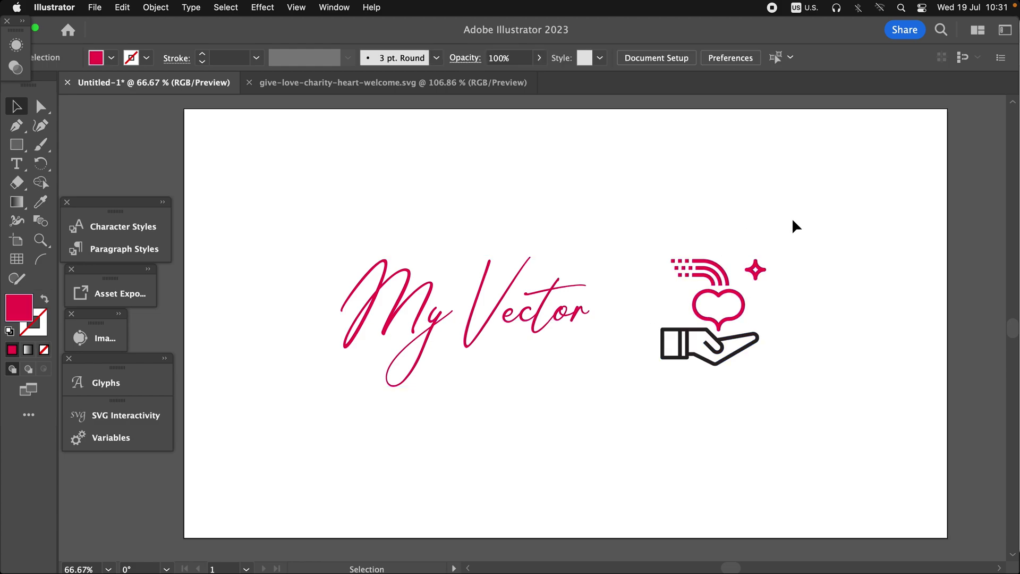
pyautogui.moveTo(795, 219); pyautogui.dragTo(277, 422)
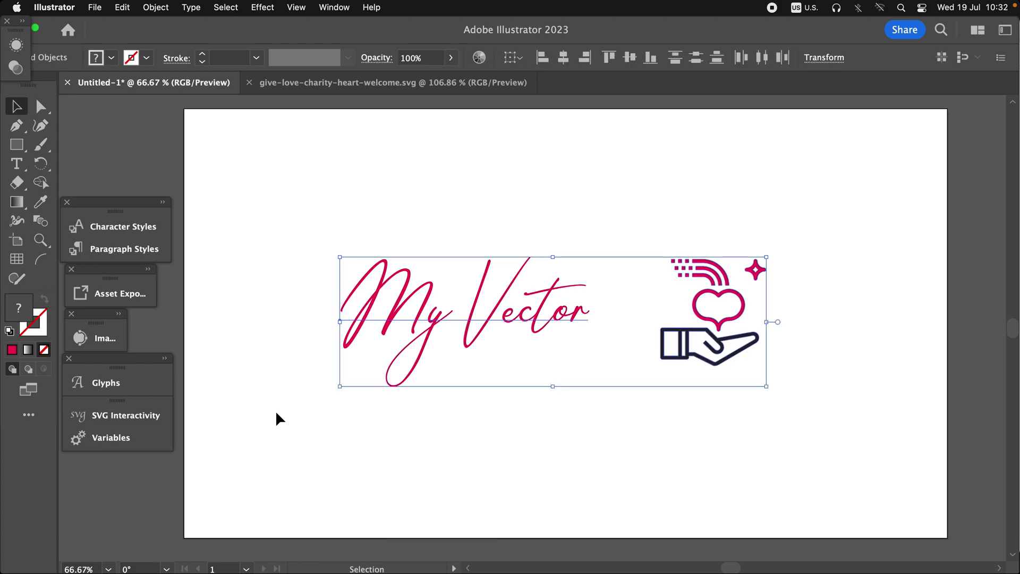
pyautogui.press('super')
pyautogui.press('super')
pyautogui.press('super')
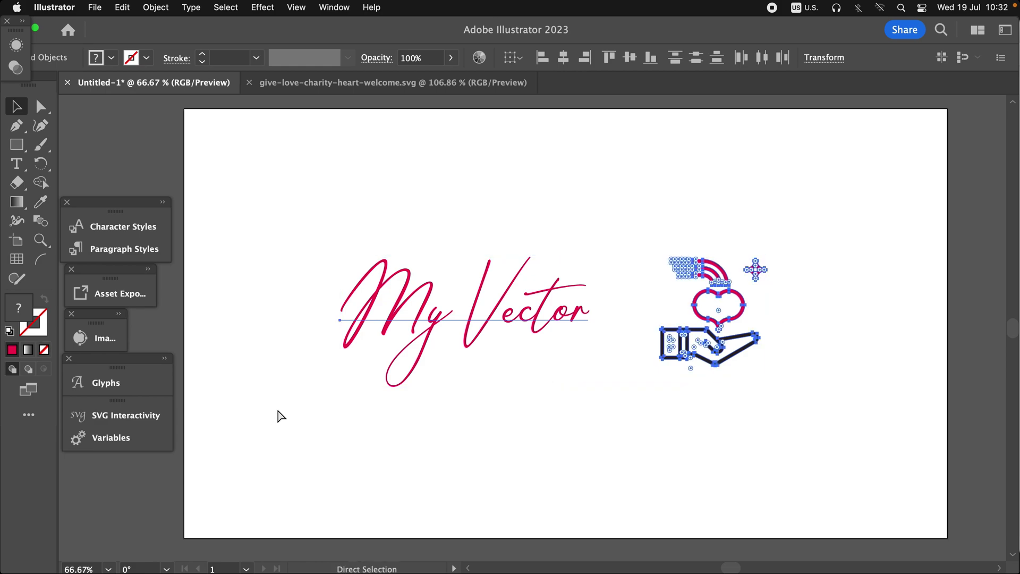
pyautogui.click(298, 366)
pyautogui.moveTo(318, 246); pyautogui.dragTo(757, 386)
pyautogui.press('super')
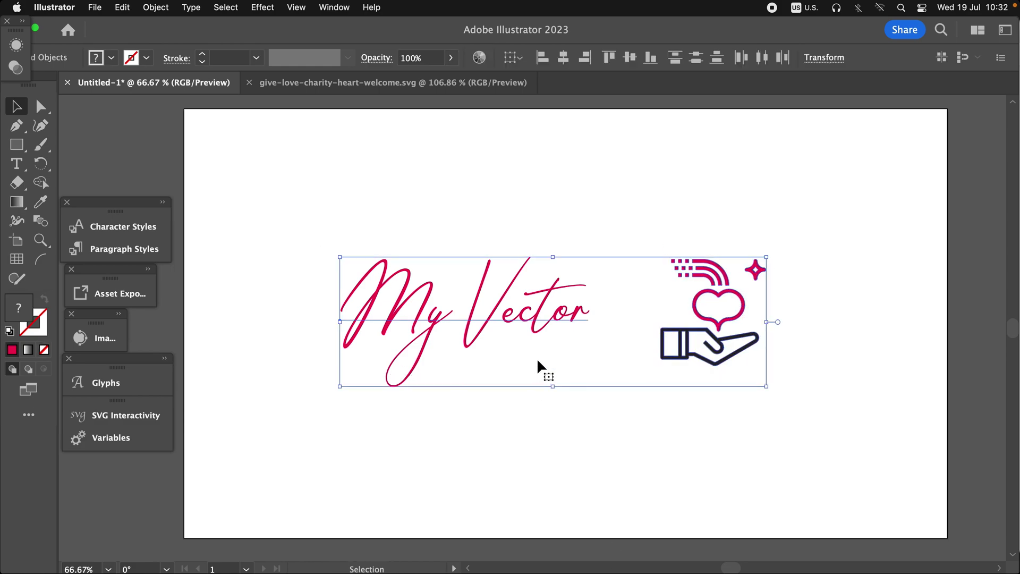
pyautogui.moveTo(606, 571)
# Step: Paste the copied artwork into the slide and delete the circle
pyautogui.click(324, 555)
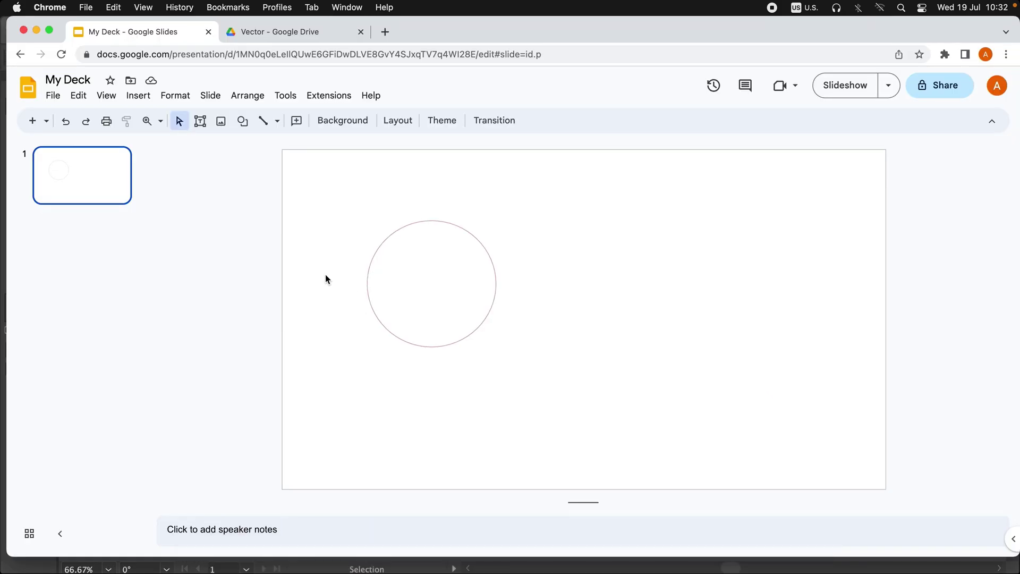
pyautogui.press('super+v')
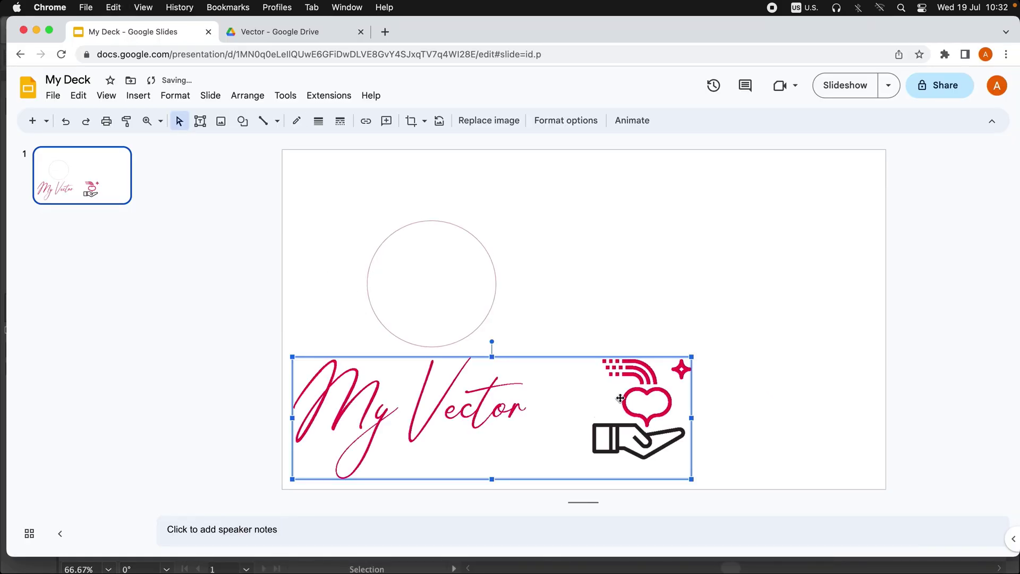
pyautogui.moveTo(628, 384); pyautogui.dragTo(713, 271)
pyautogui.click(473, 244)
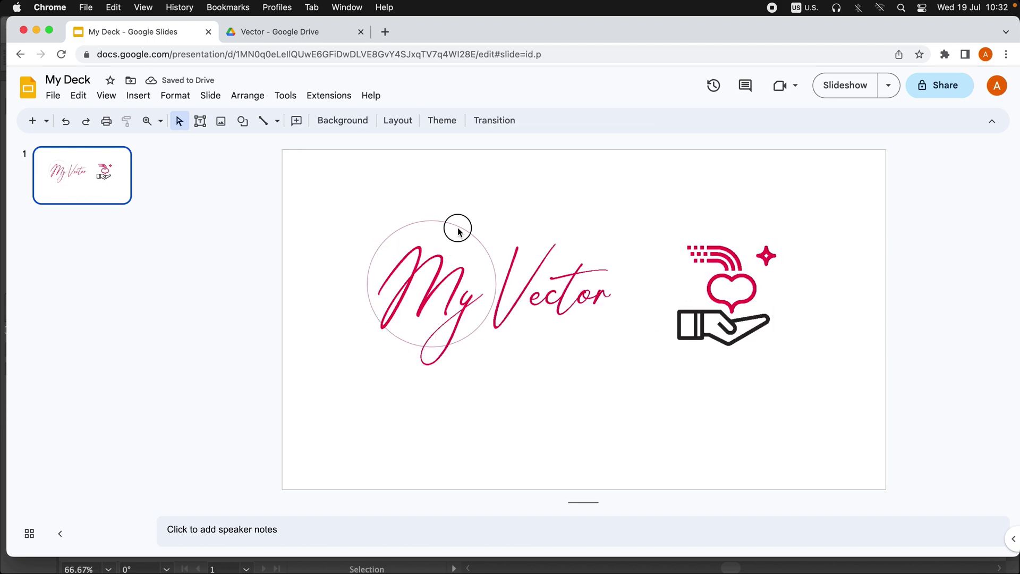
pyautogui.click(458, 228)
pyautogui.press('Delete')
# Step: Reposition the pasted lettering and icon near the centre of the slide
pyautogui.moveTo(572, 295); pyautogui.dragTo(575, 308)
pyautogui.click(376, 202)
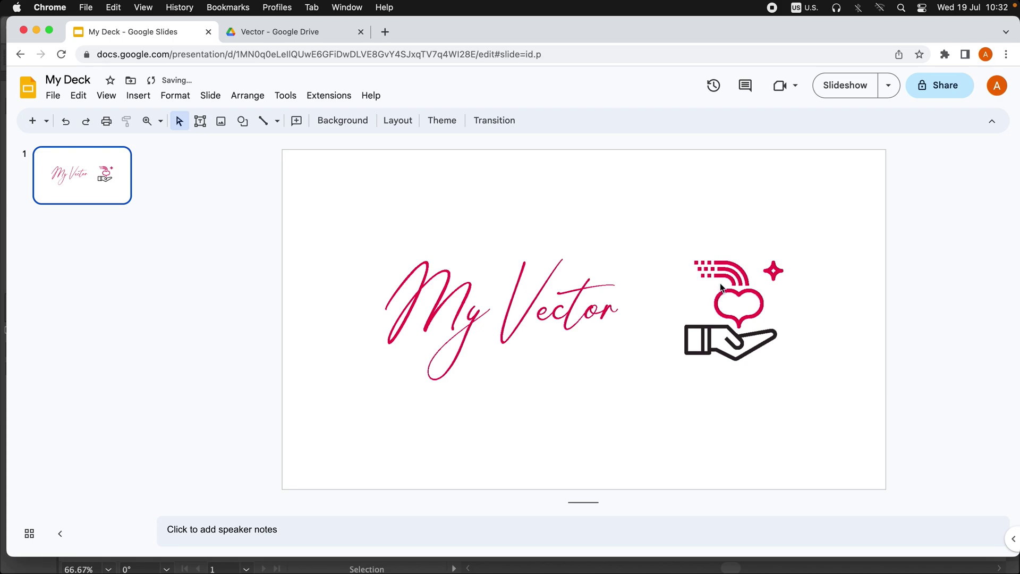
pyautogui.click(539, 307)
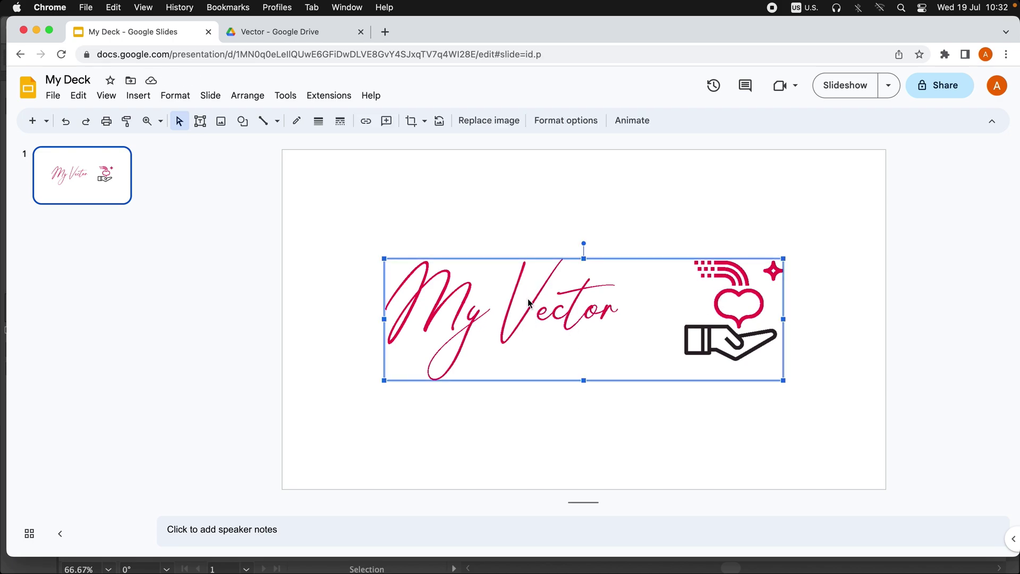
pyautogui.click(559, 228)
pyautogui.click(641, 282)
pyautogui.moveTo(723, 297); pyautogui.dragTo(663, 282)
pyautogui.click(672, 184)
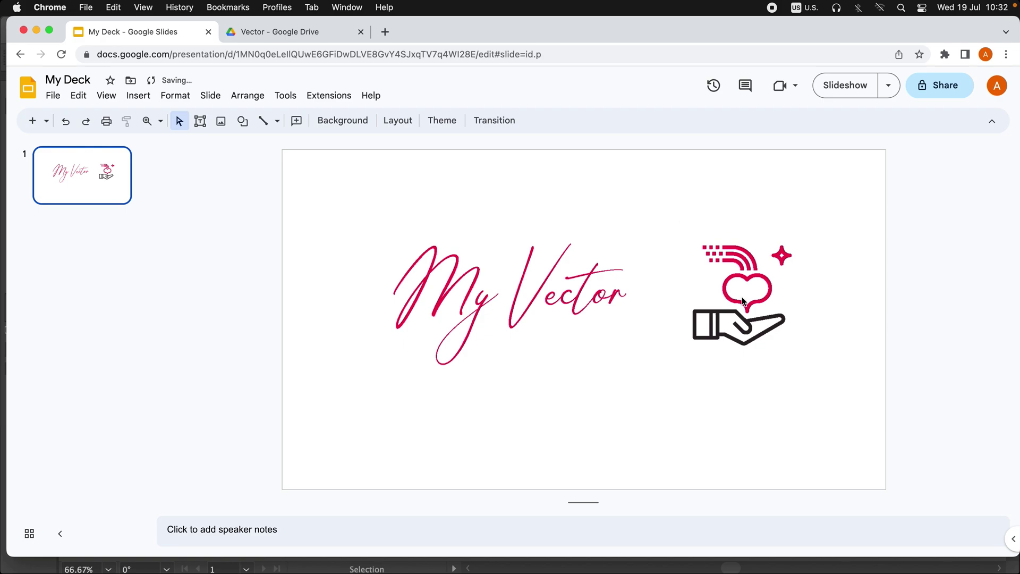
pyautogui.moveTo(733, 285); pyautogui.dragTo(566, 250)
# Step: Change the slide background colour to dark grey
pyautogui.click(378, 198)
pyautogui.rightClick(357, 184)
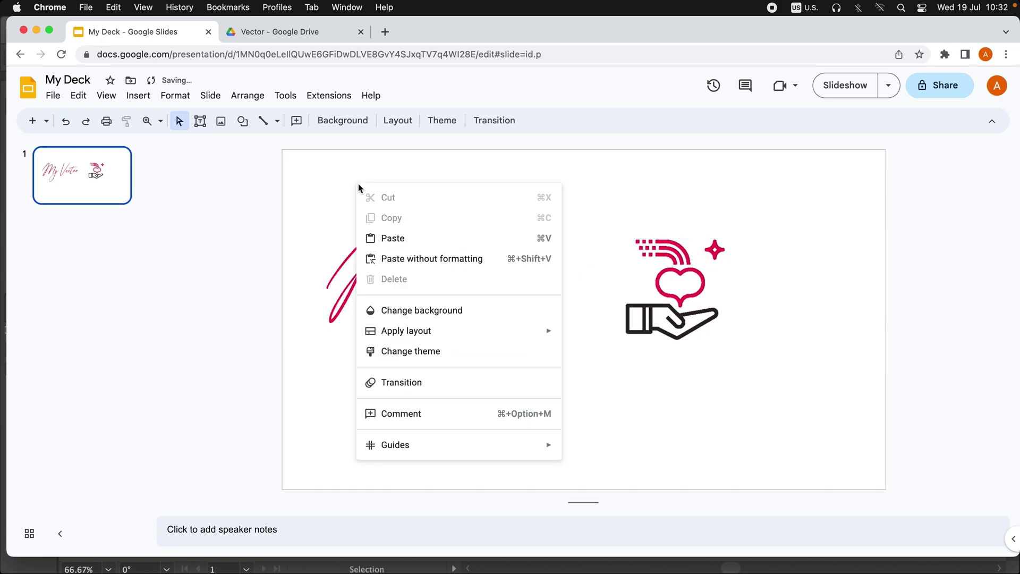
pyautogui.click(474, 309)
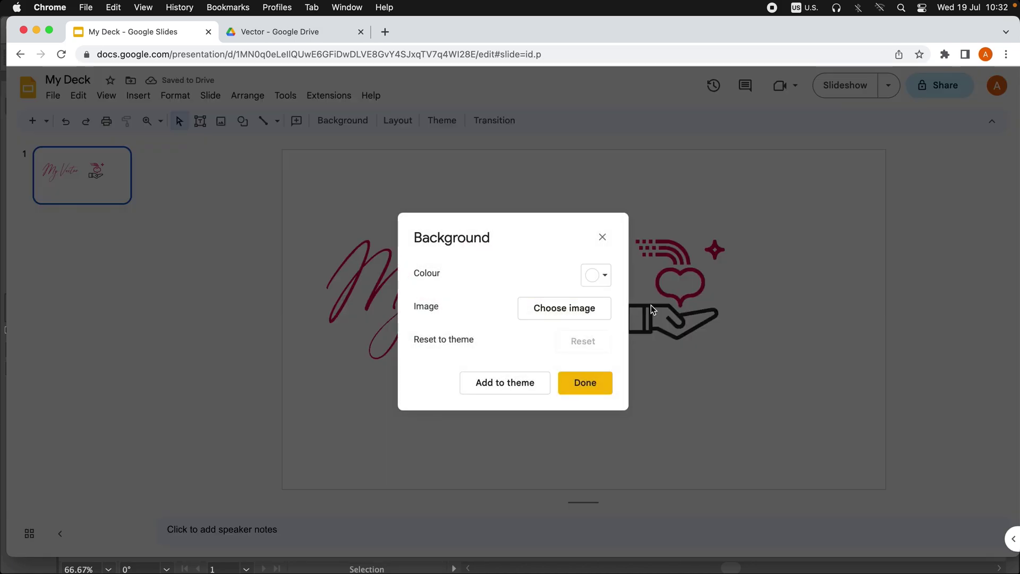
pyautogui.click(596, 275)
pyautogui.click(625, 341)
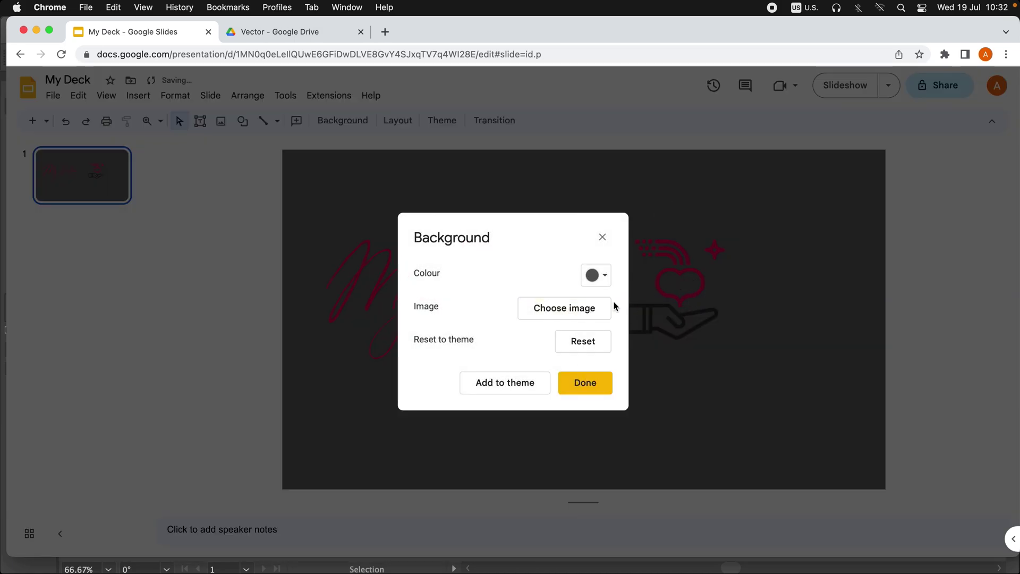
pyautogui.click(597, 384)
# Step: Move and shrink the pasted My Vector image so it sits on the slide
pyautogui.click(653, 319)
pyautogui.moveTo(653, 319); pyautogui.dragTo(711, 369)
pyautogui.click(596, 276)
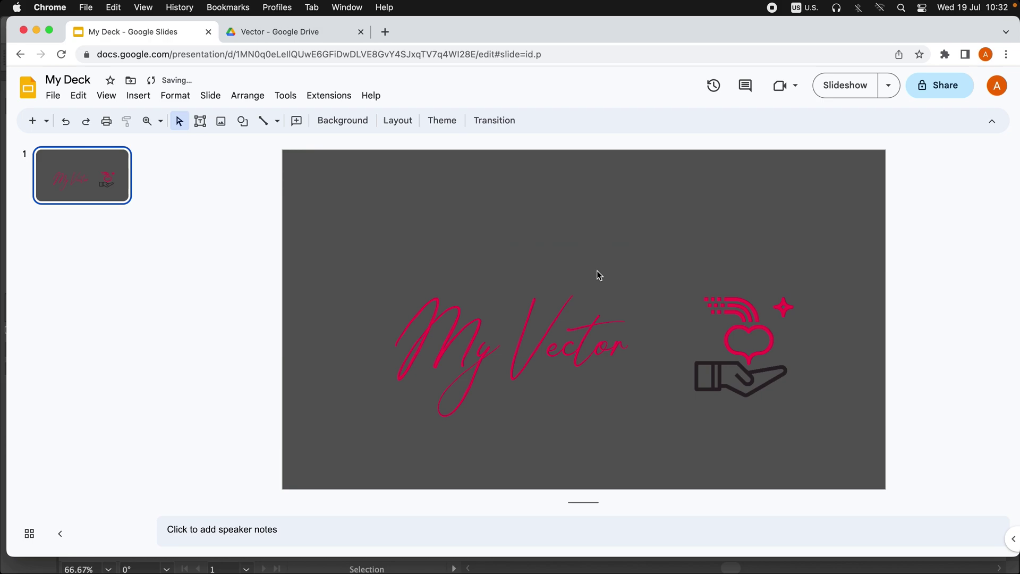
pyautogui.click(603, 334)
pyautogui.moveTo(603, 335); pyautogui.dragTo(587, 317)
pyautogui.click(792, 325)
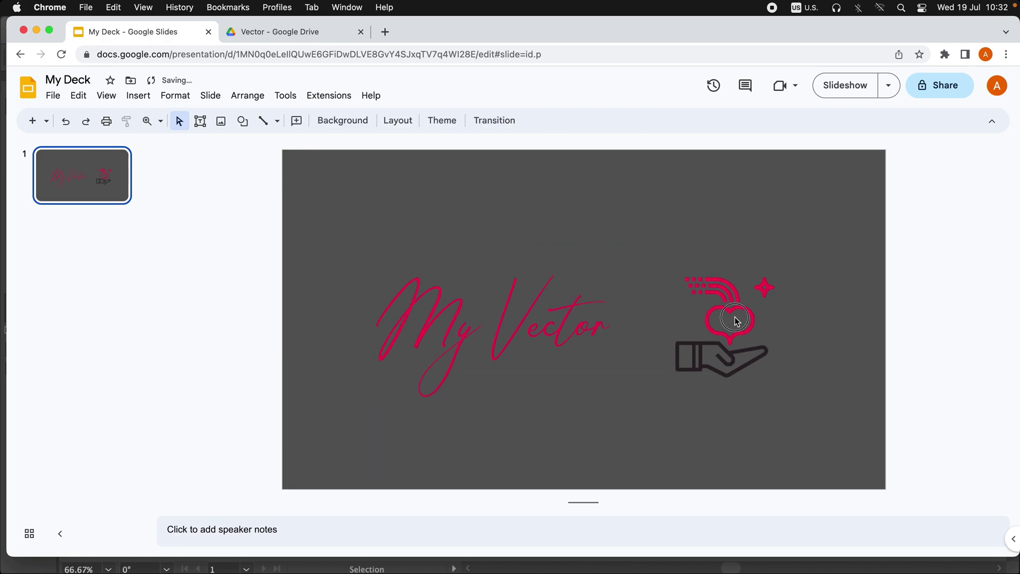
pyautogui.moveTo(735, 319); pyautogui.dragTo(554, 283)
pyautogui.moveTo(593, 361); pyautogui.dragTo(783, 444)
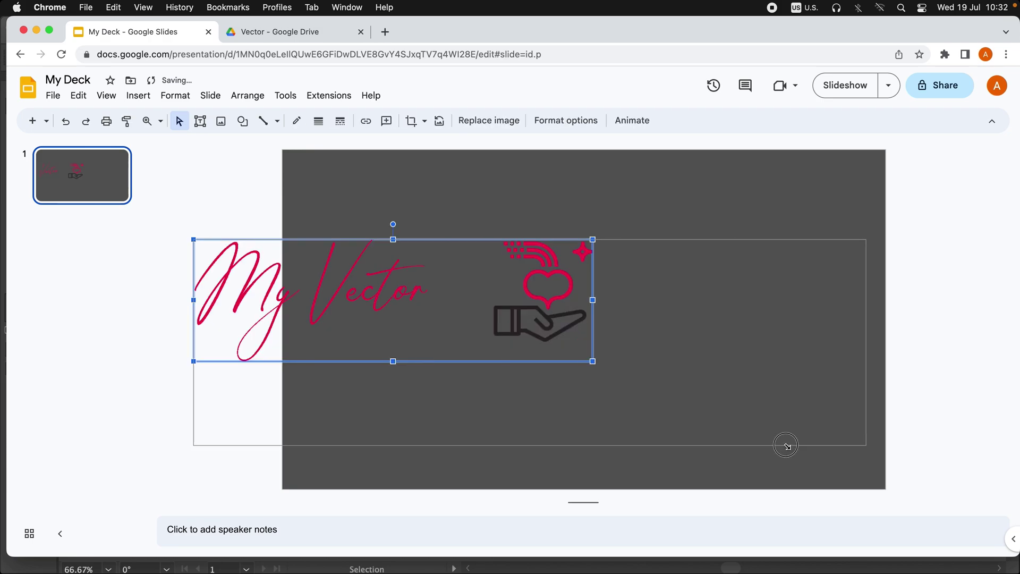
pyautogui.moveTo(704, 267); pyautogui.dragTo(587, 255)
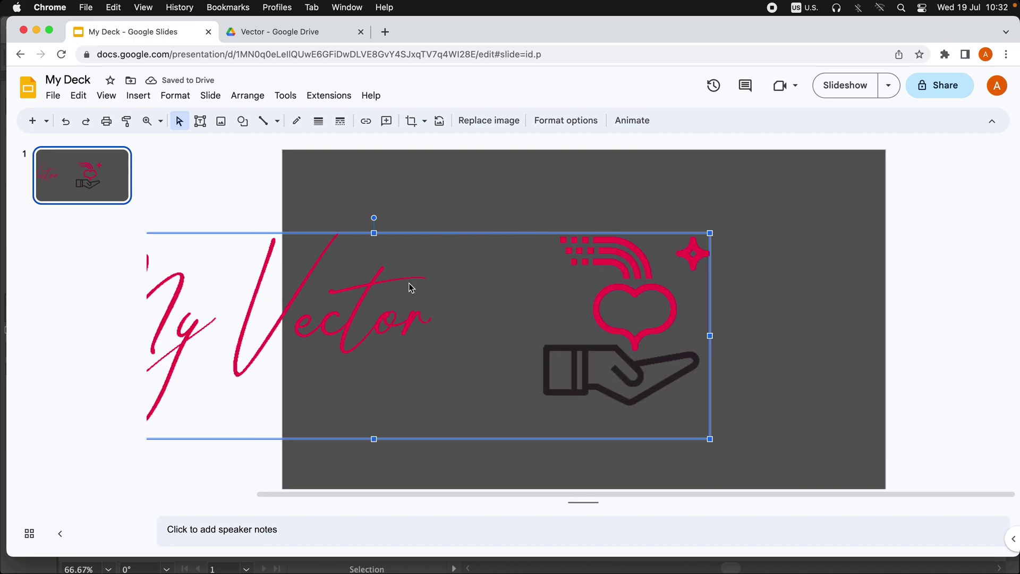
pyautogui.moveTo(639, 269); pyautogui.dragTo(791, 258)
pyautogui.moveTo(862, 221); pyautogui.dragTo(663, 282)
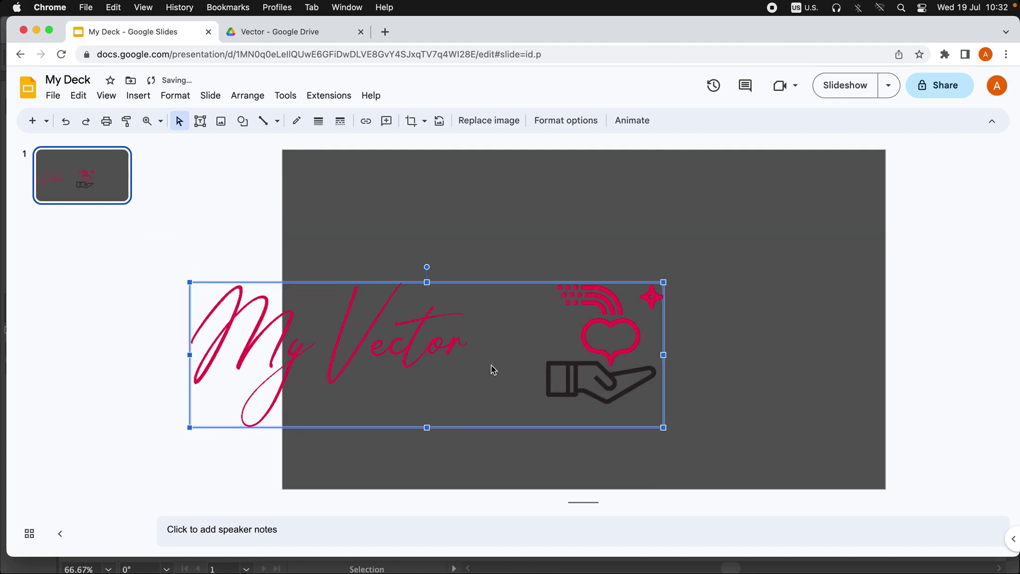
pyautogui.moveTo(495, 333); pyautogui.dragTo(671, 310)
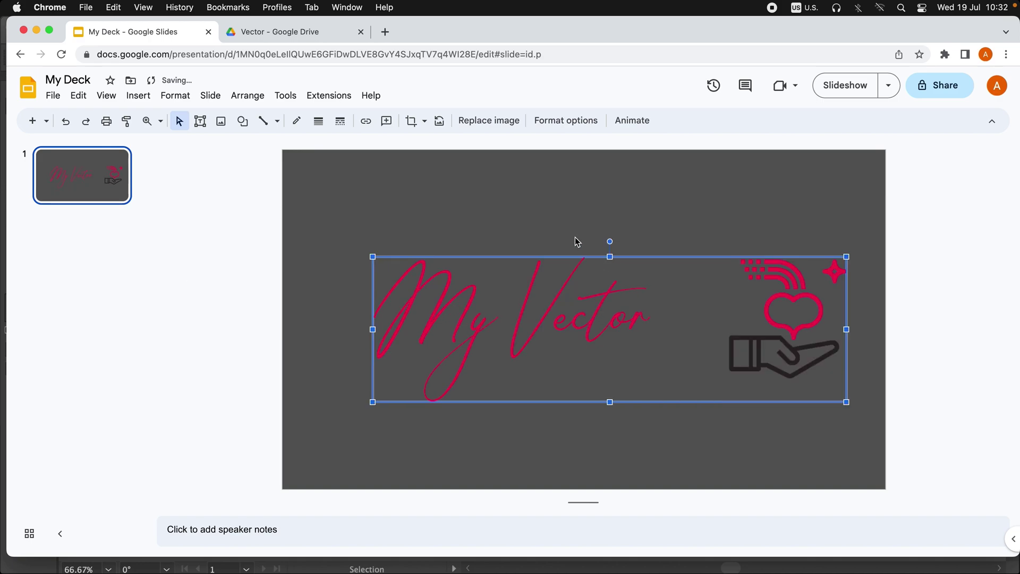
# Step: Delete the My Vector image from the slide
pyautogui.click(571, 231)
pyautogui.click(565, 292)
pyautogui.press('BackSpace')
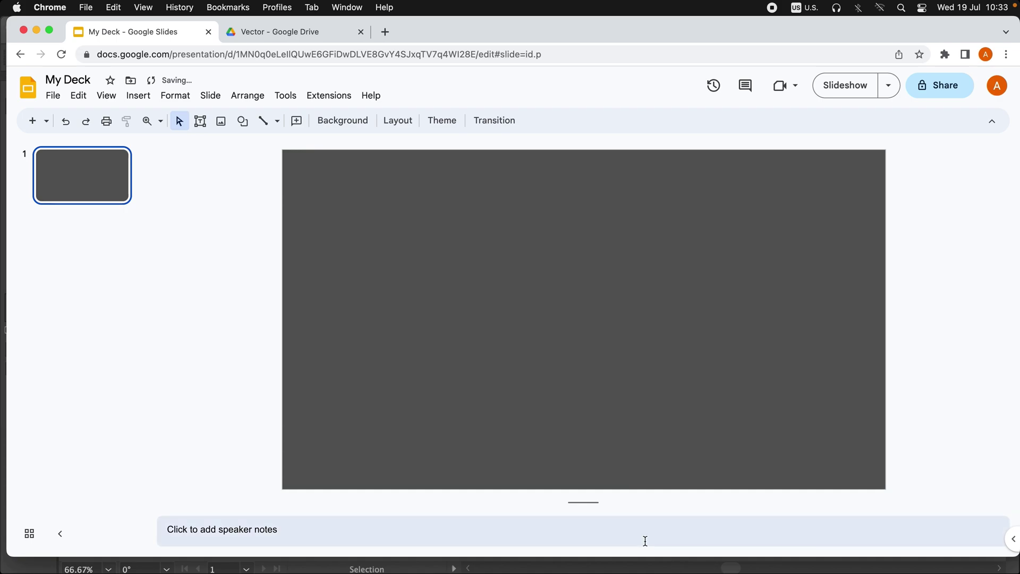
# Step: Switch to Illustrator and select the hand-and-heart icon group to inspect it
pyautogui.click(626, 554)
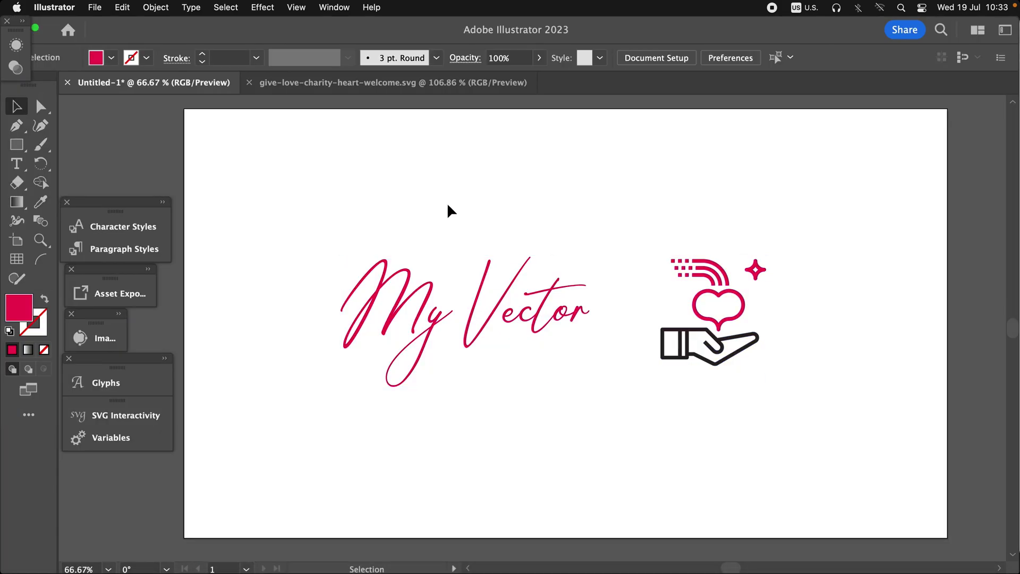
pyautogui.click(488, 329)
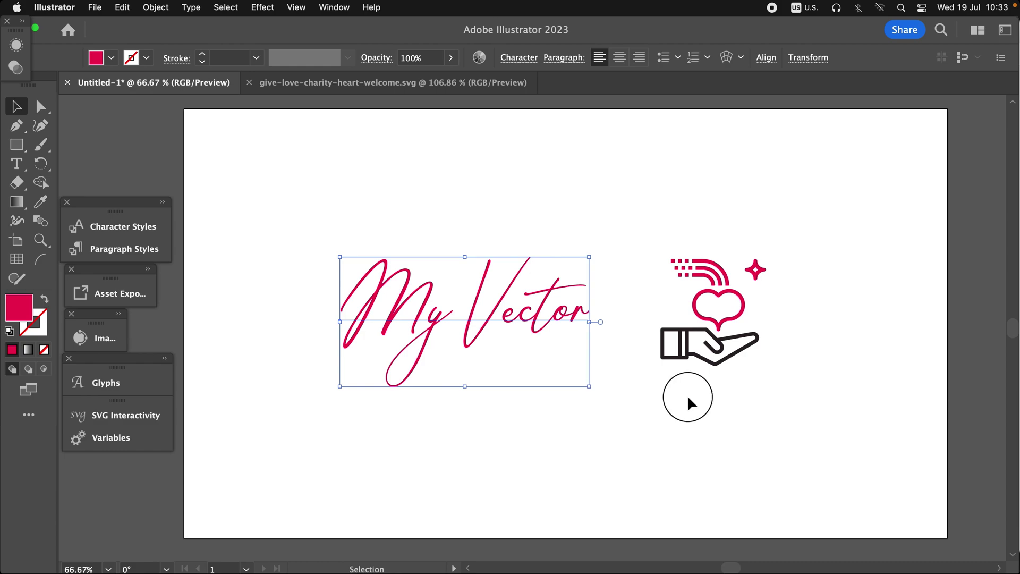
pyautogui.moveTo(778, 221); pyautogui.dragTo(641, 404)
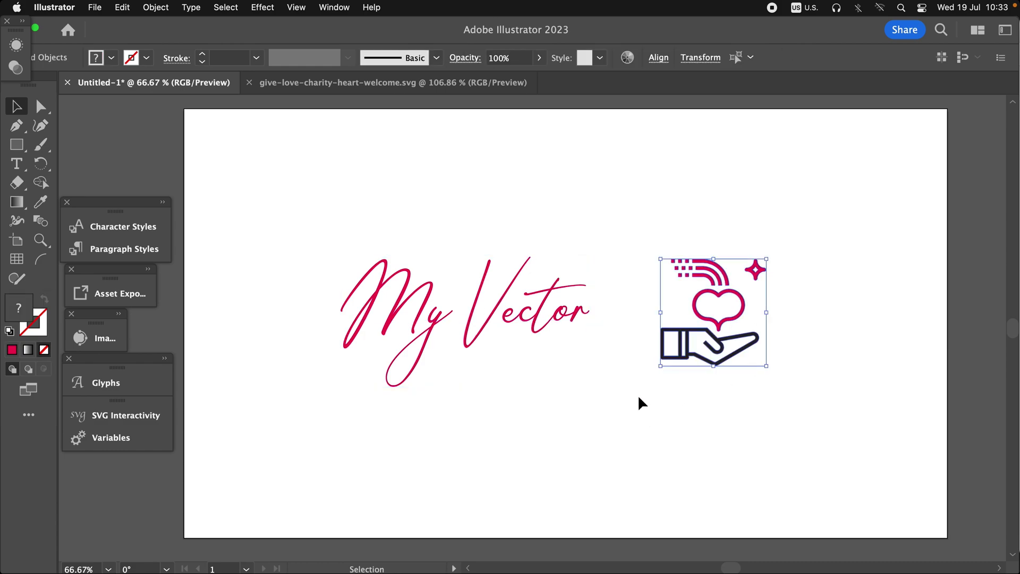
pyautogui.click(709, 401)
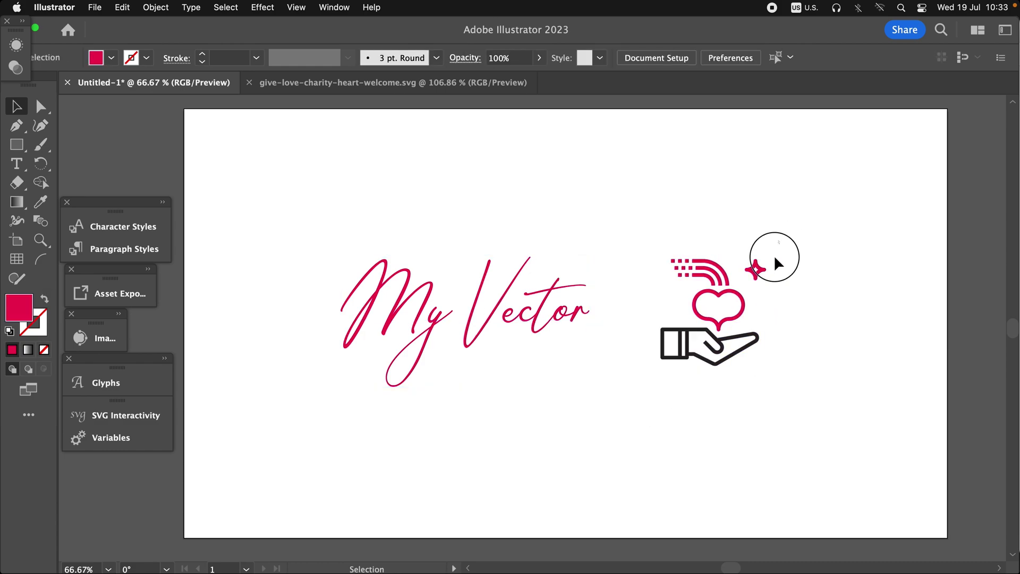
pyautogui.moveTo(776, 259); pyautogui.dragTo(635, 409)
pyautogui.click(635, 406)
# Step: Select the My Vector text to inspect it, then dismiss the canvas context menu
pyautogui.click(517, 325)
pyautogui.click(472, 185)
pyautogui.click(467, 332)
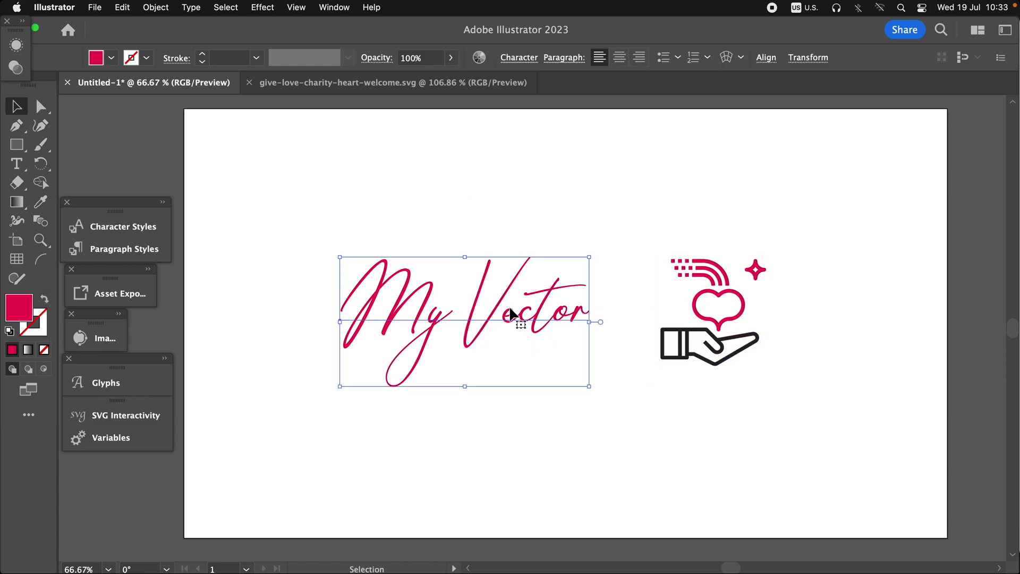
pyautogui.click(535, 286)
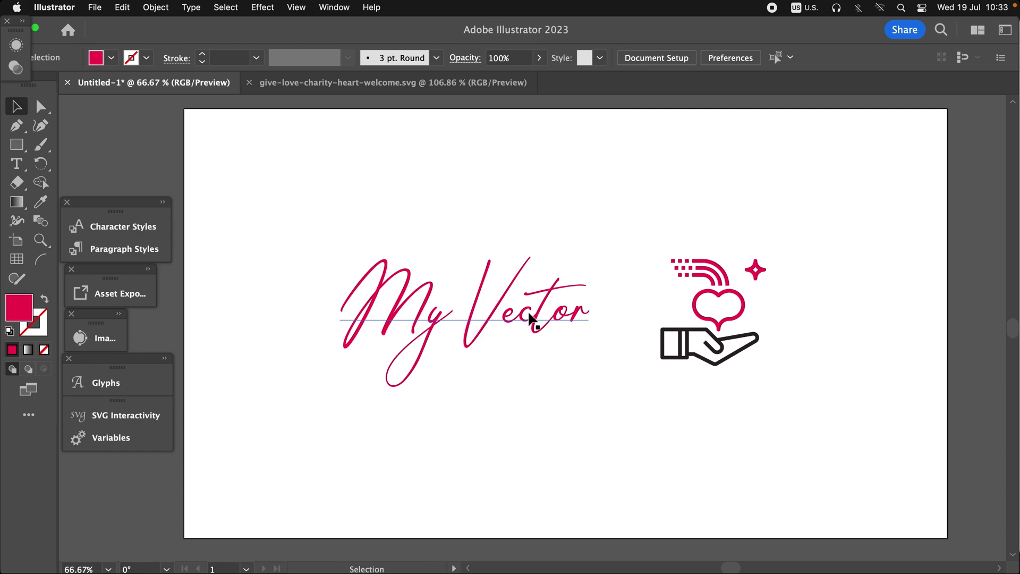
pyautogui.rightClick(420, 292)
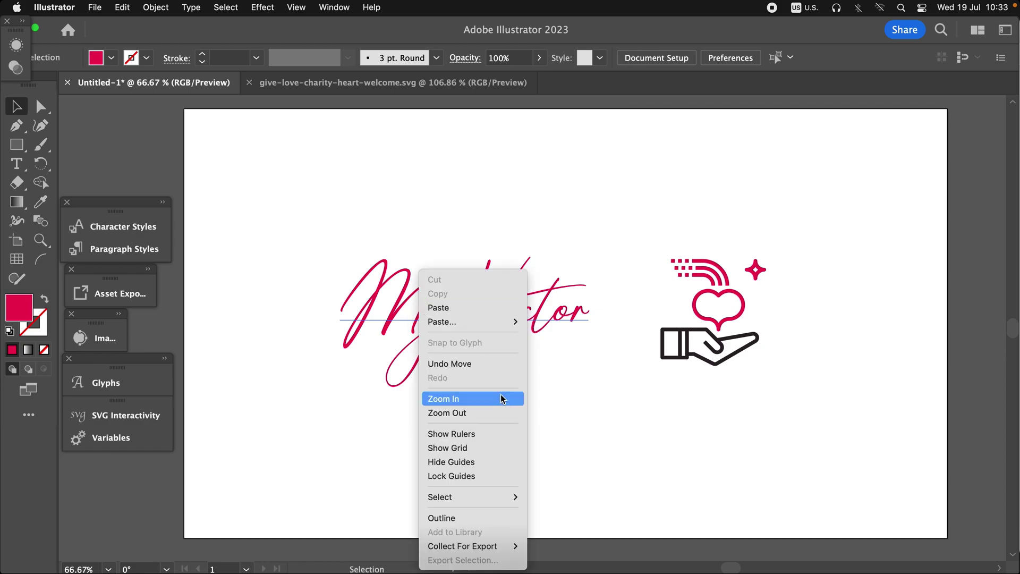
pyautogui.click(378, 258)
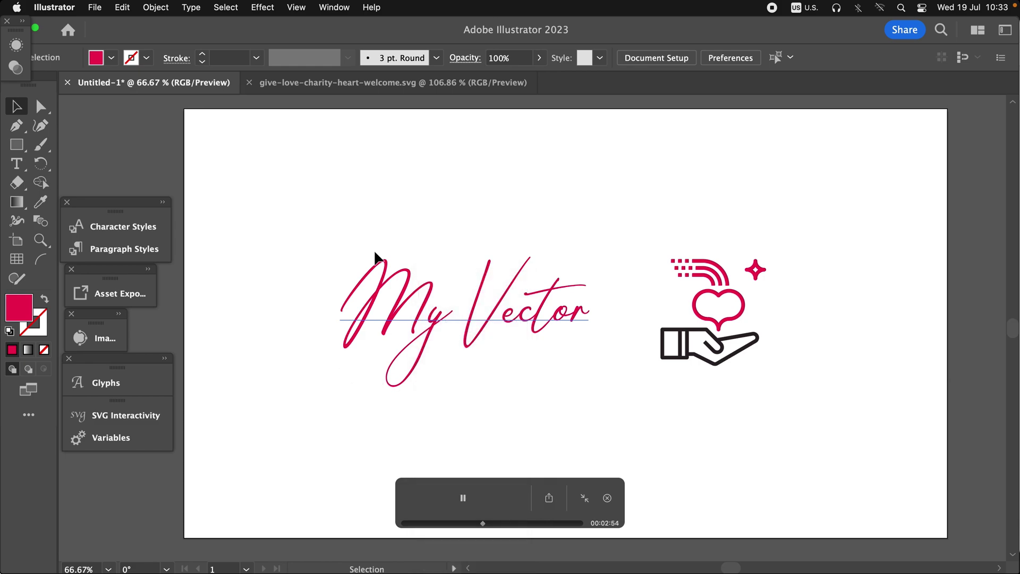
# Step: Apply Create Outlines to the My Vector text and select the resulting vector shapes
pyautogui.rightClick(399, 305)
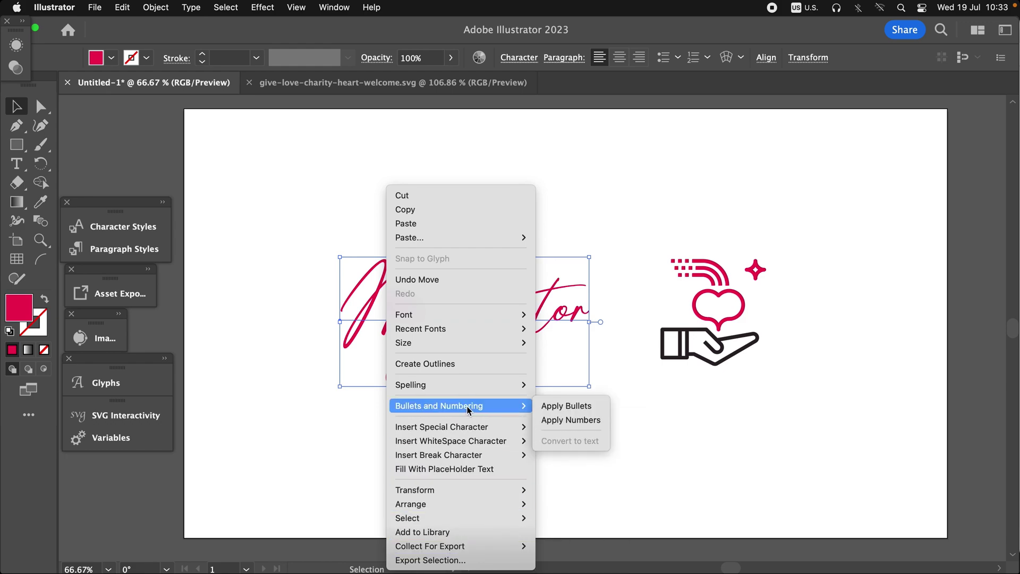
pyautogui.click(463, 366)
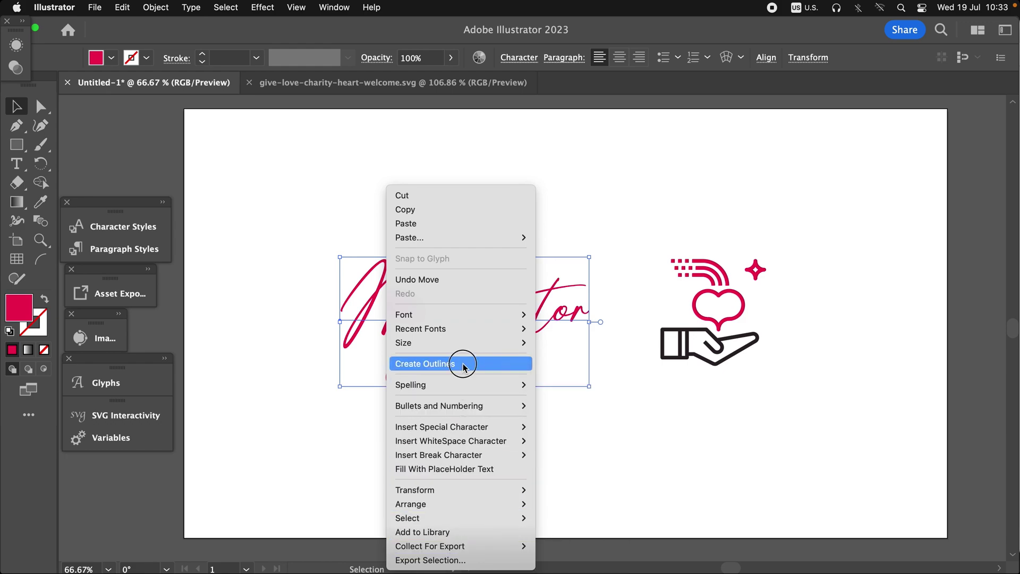
pyautogui.click(499, 236)
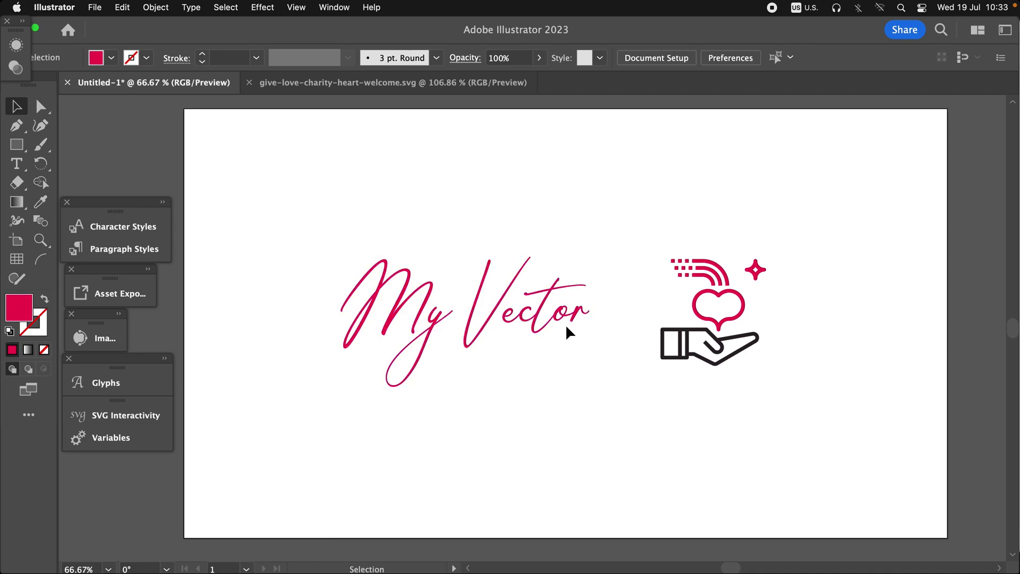
pyautogui.click(542, 312)
pyautogui.click(619, 383)
pyautogui.click(453, 312)
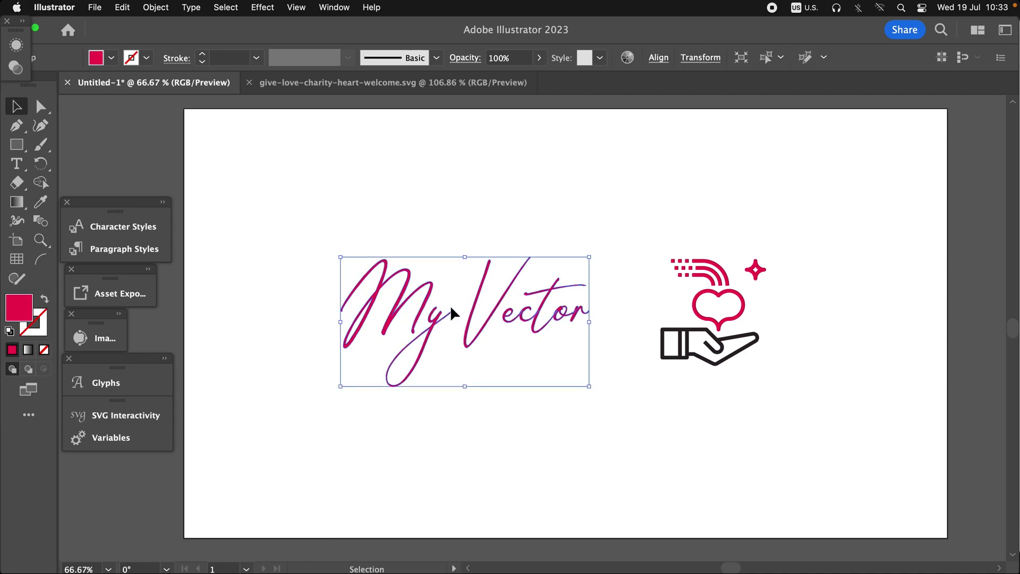
pyautogui.click(668, 406)
pyautogui.click(553, 290)
# Step: Marquee-select both the outlined text and the heart icon on the artboard
pyautogui.click(566, 298)
pyautogui.click(551, 292)
pyautogui.click(613, 218)
pyautogui.click(811, 231)
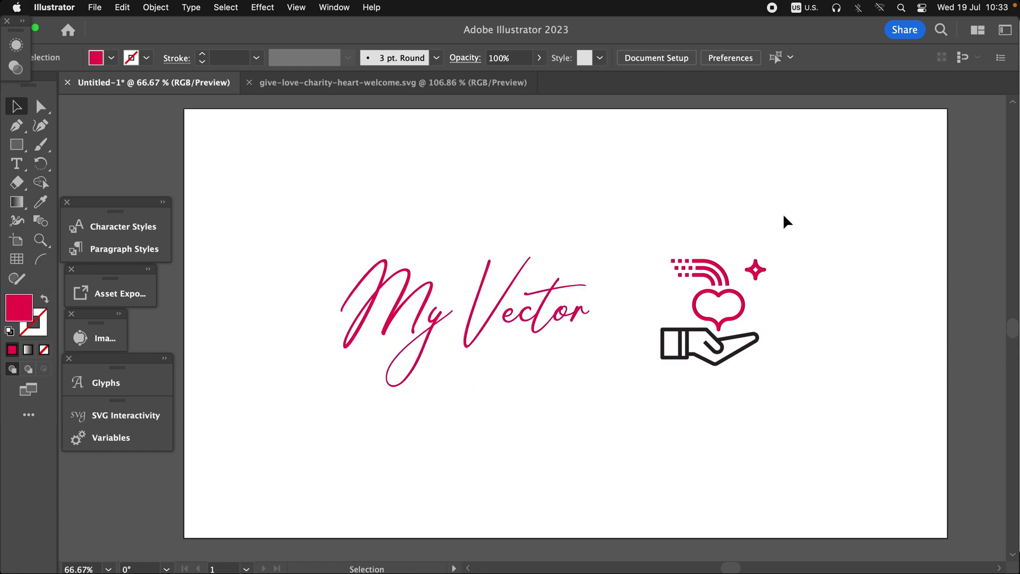
pyautogui.moveTo(787, 206); pyautogui.dragTo(330, 436)
pyautogui.click(218, 225)
# Step: Export the artwork as 'Asset' in Windows Metafile (wmf) format
pyautogui.click(96, 8)
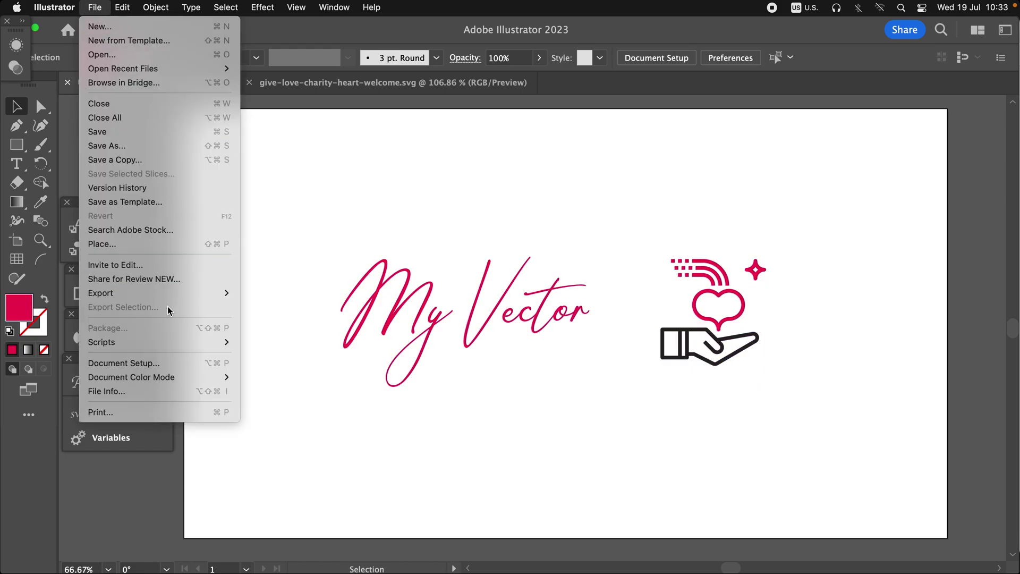
pyautogui.moveTo(224, 297)
pyautogui.click(298, 309)
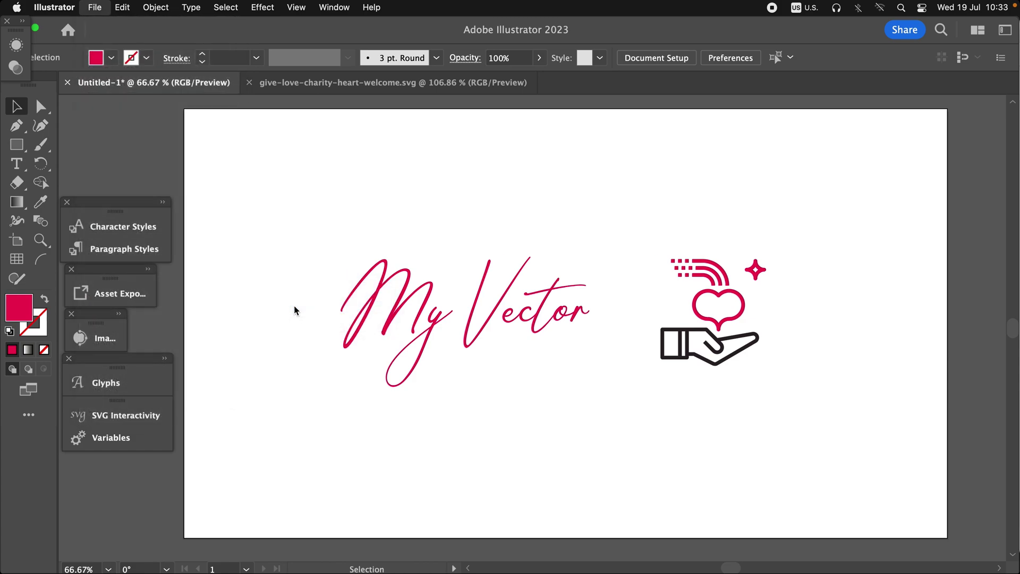
pyautogui.click(570, 502)
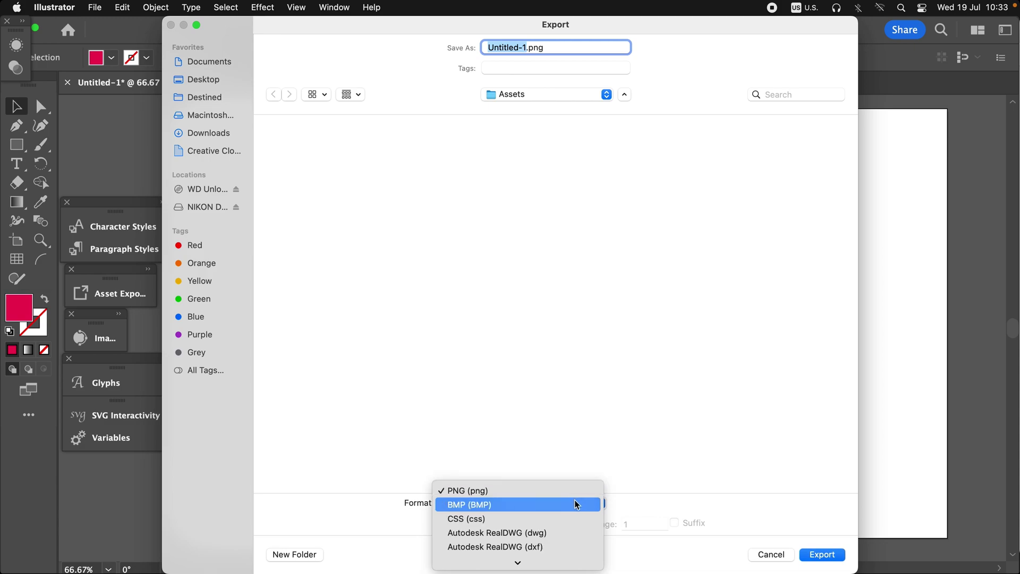
pyautogui.scroll(-5, 577, 505)
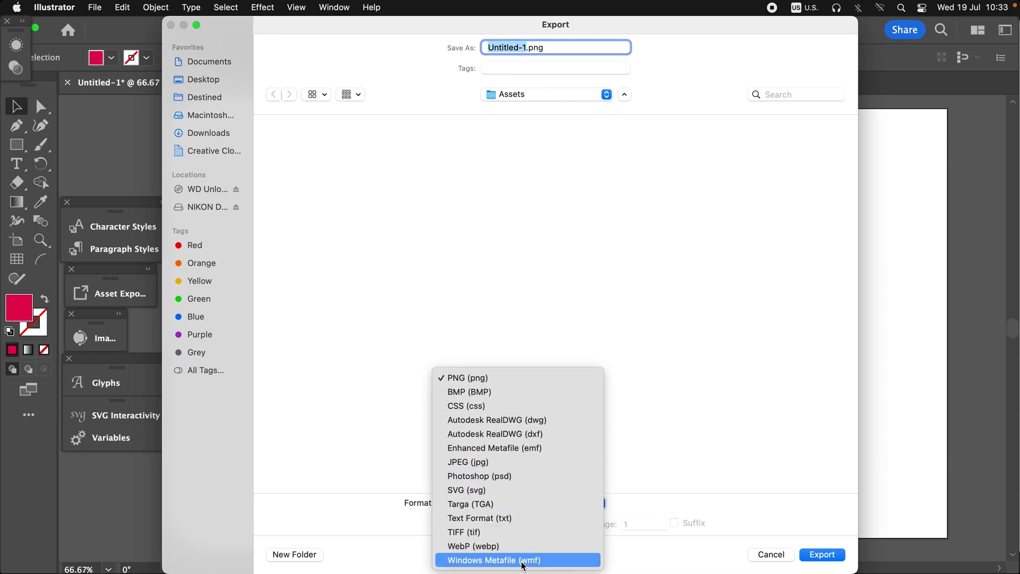
pyautogui.click(548, 562)
pyautogui.click(518, 47)
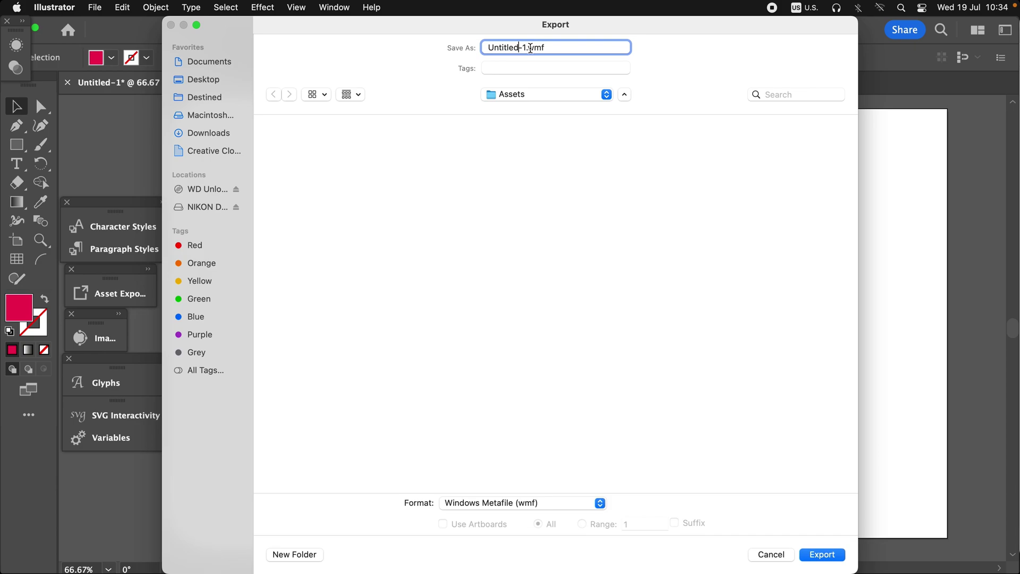
pyautogui.moveTo(527, 48); pyautogui.dragTo(460, 48)
pyautogui.write('Asset')
pyautogui.click(831, 555)
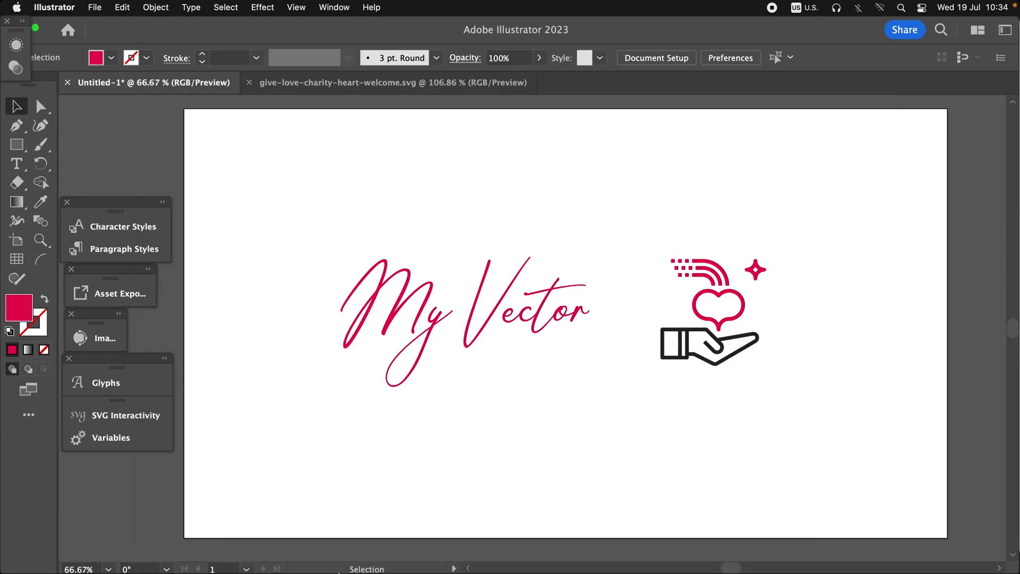
pyautogui.moveTo(338, 571)
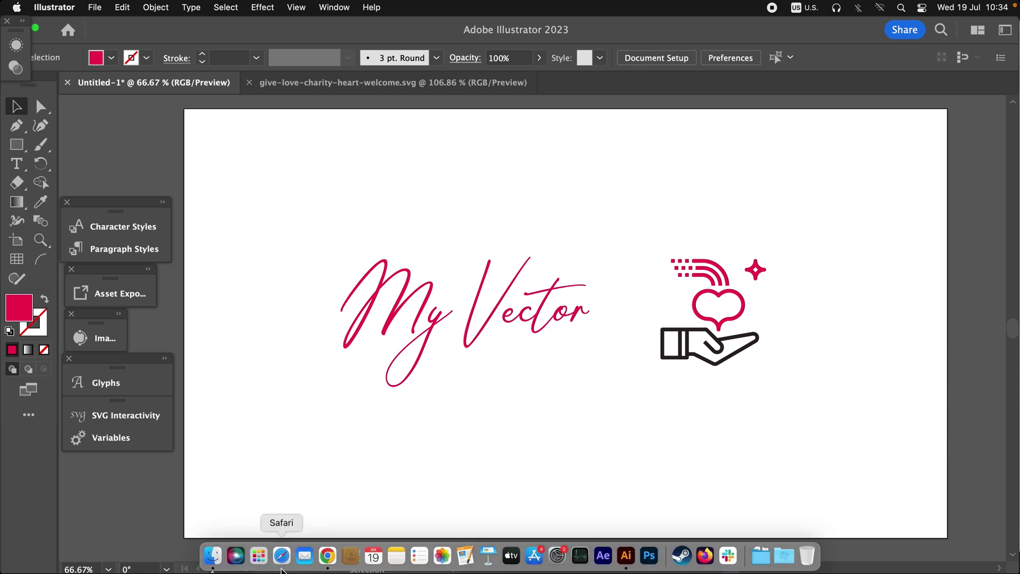
# Step: Find Asset.wmf in the Assets folder in Finder, then return to the Vector Drive folder
pyautogui.click(333, 562)
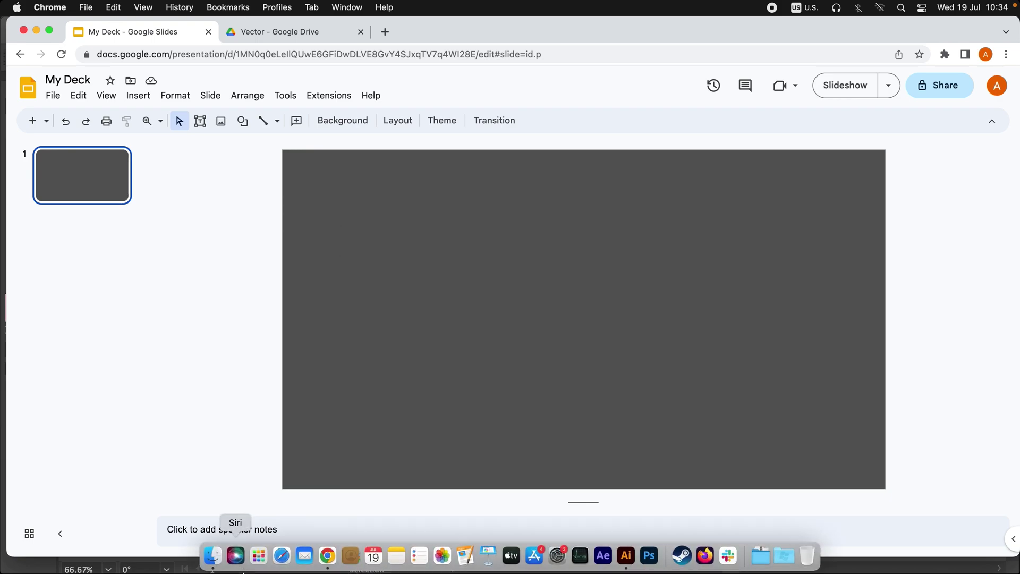
pyautogui.click(210, 555)
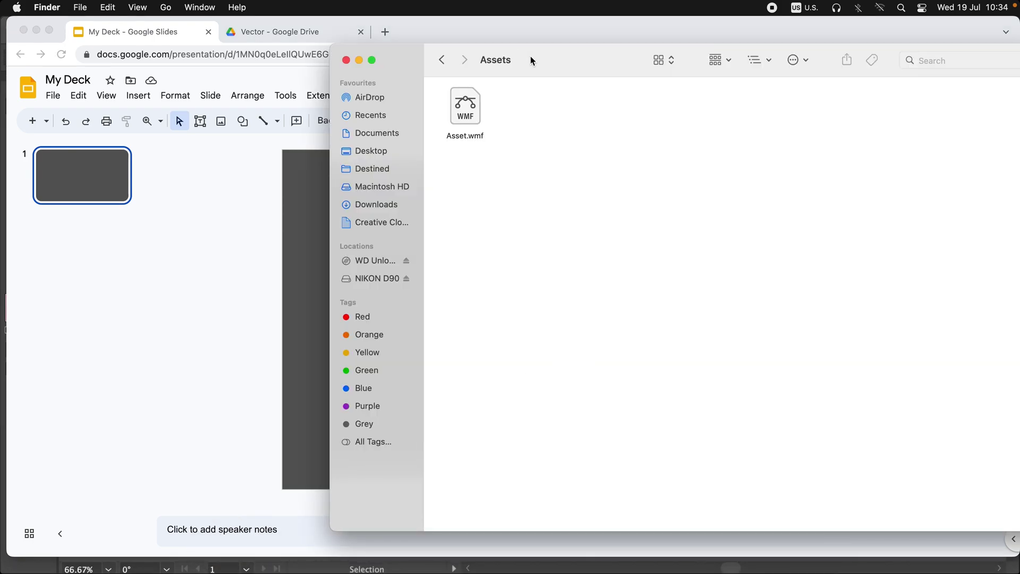
pyautogui.moveTo(530, 60); pyautogui.dragTo(565, 89)
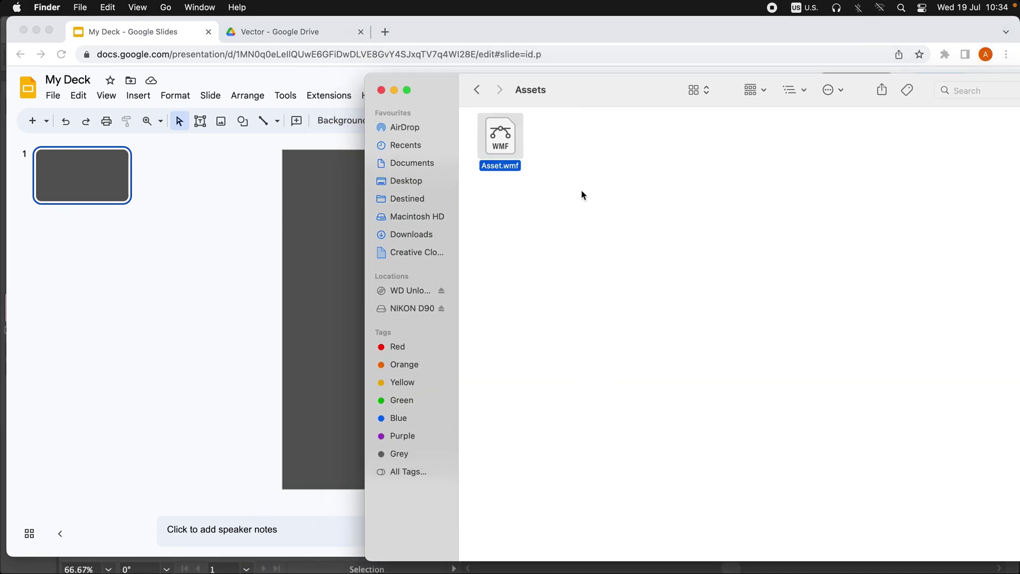
pyautogui.moveTo(610, 84); pyautogui.dragTo(799, 96)
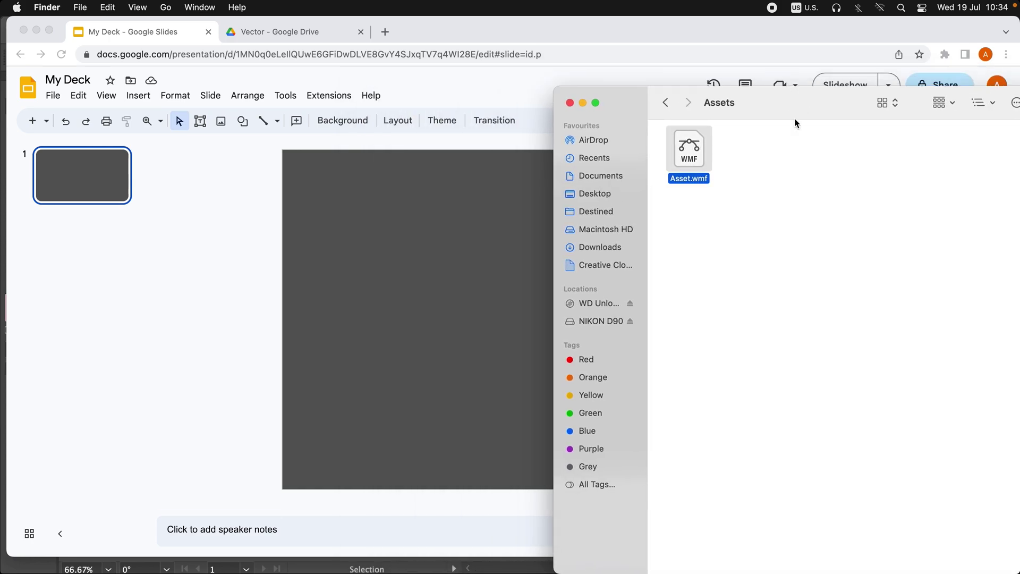
pyautogui.click(794, 120)
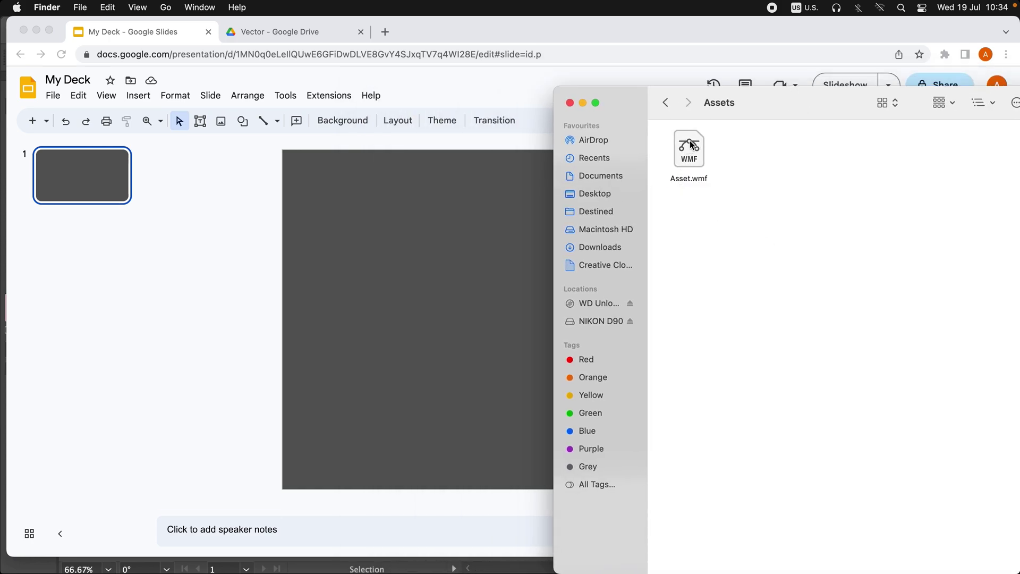
pyautogui.click(688, 139)
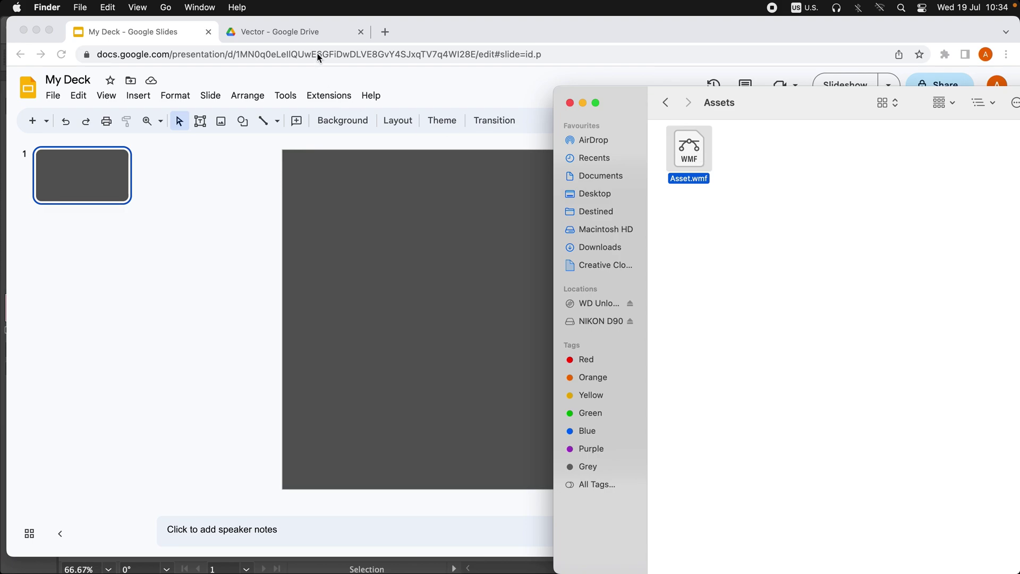
pyautogui.click(317, 33)
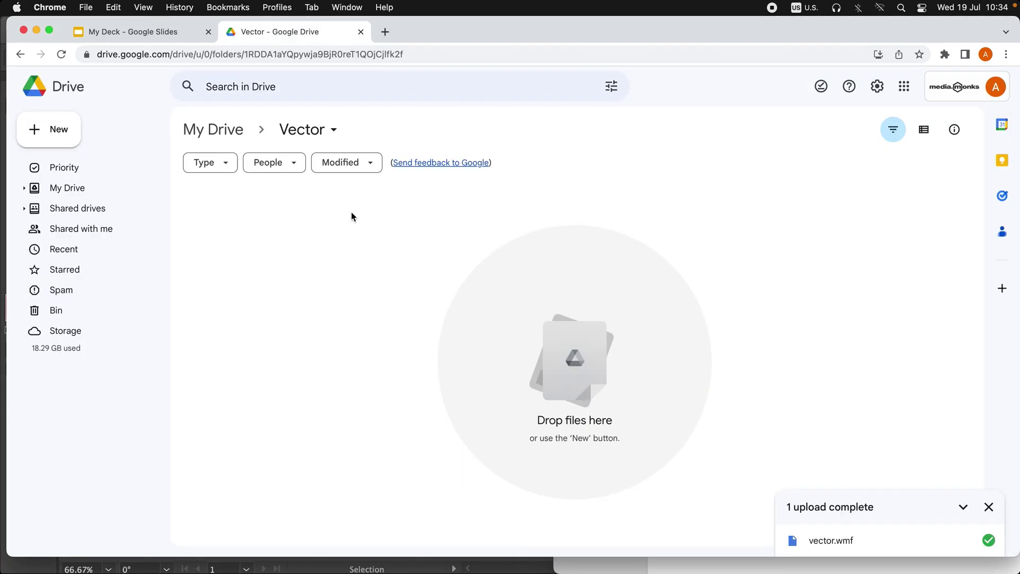
# Step: Upload Asset.wmf into the Vector folder and open it with Google Drawings
pyautogui.click(209, 554)
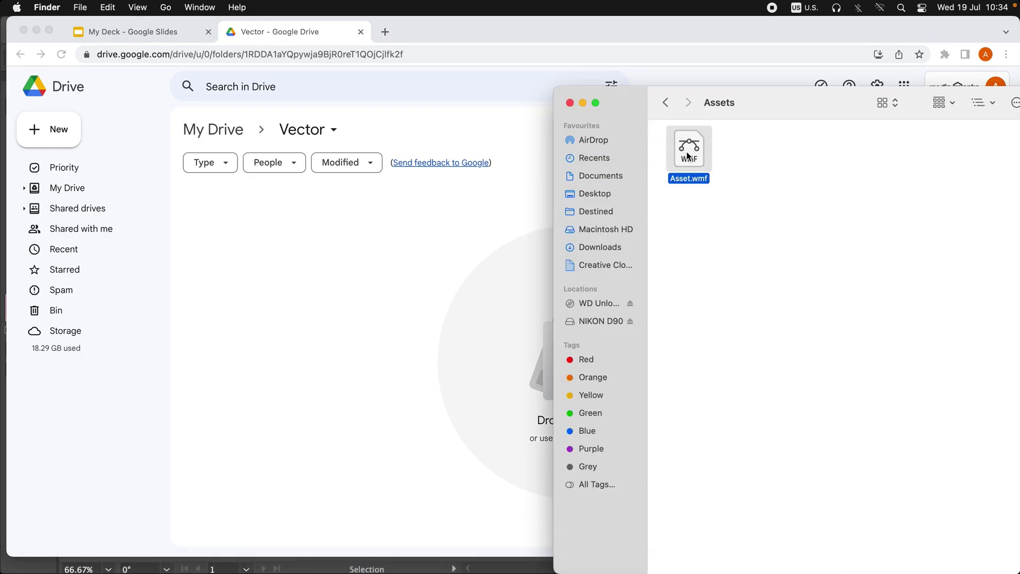
pyautogui.moveTo(688, 155); pyautogui.dragTo(493, 270)
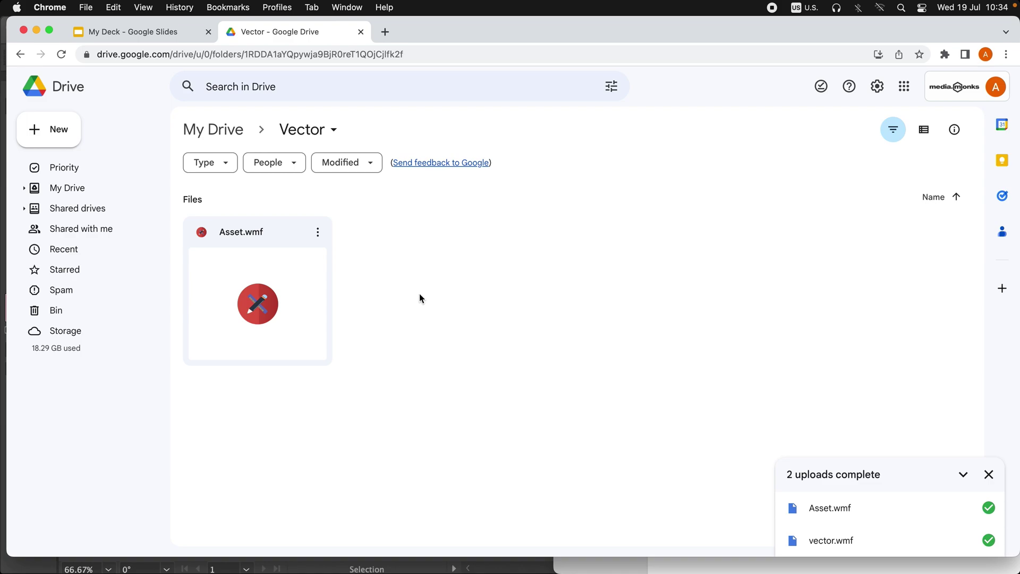
pyautogui.click(317, 234)
pyautogui.moveTo(484, 260)
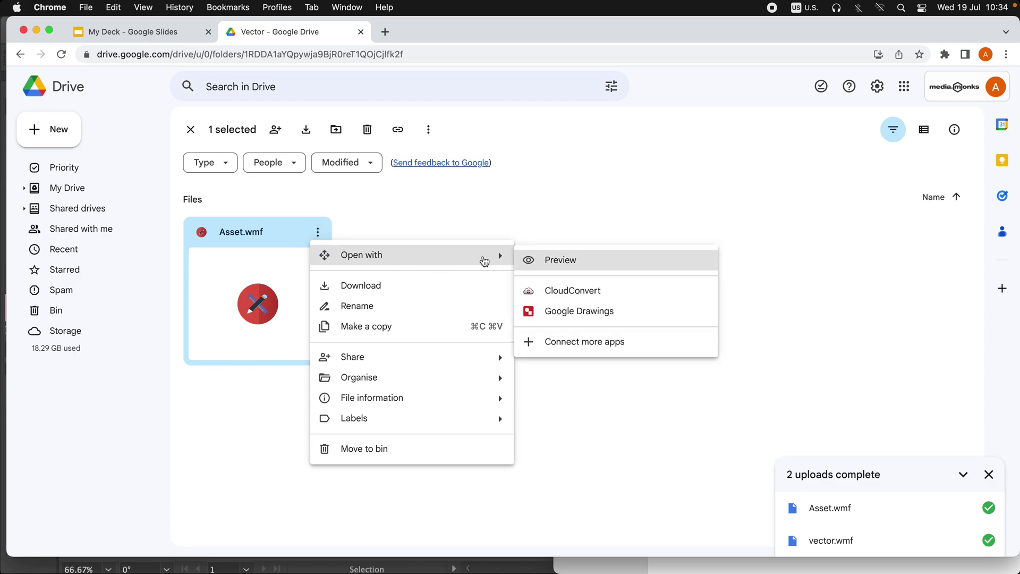
pyautogui.click(595, 313)
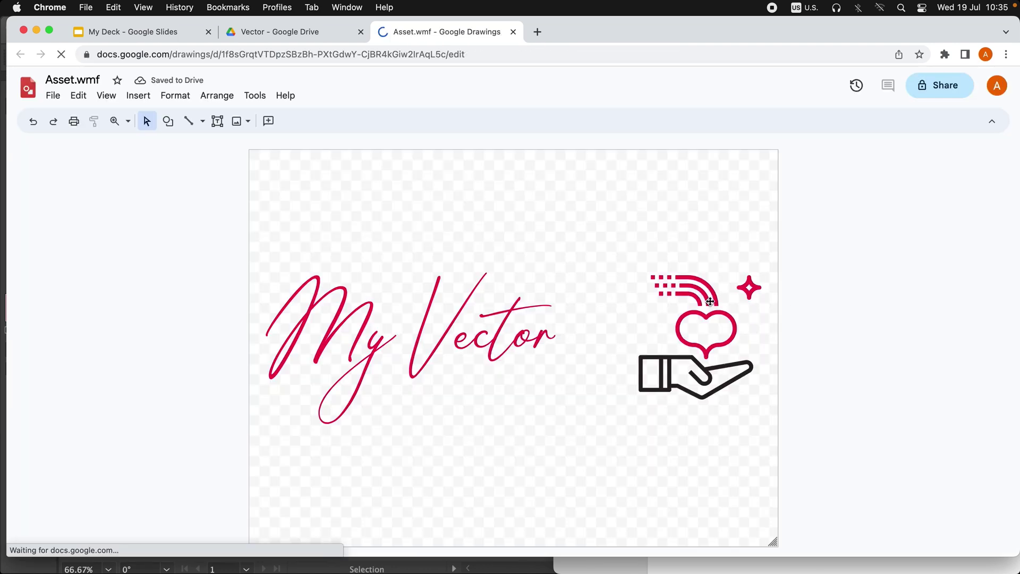
# Step: Select the whole imported My Vector and heart-in-hand graphic on the Drawings canvas
pyautogui.click(709, 301)
pyautogui.click(545, 244)
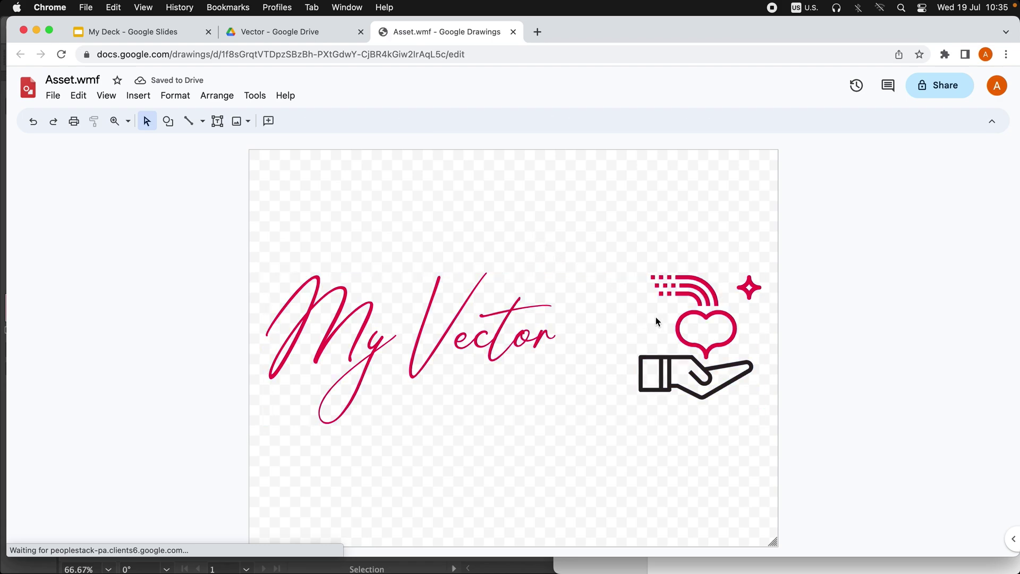
pyautogui.click(701, 317)
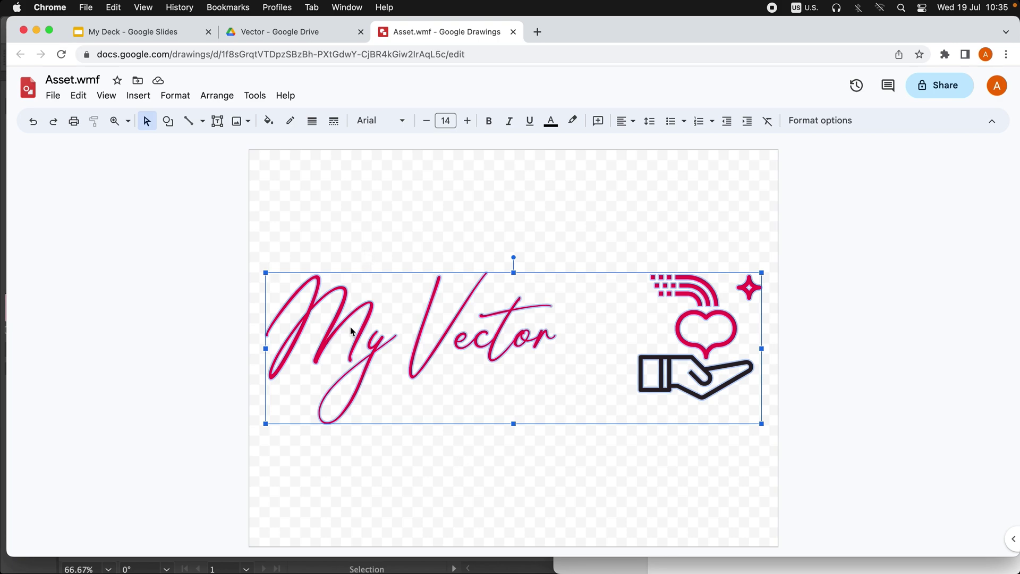
# Step: Paste the My Vector graphic onto the My Deck slide and nudge it slightly right and up
pyautogui.click(169, 35)
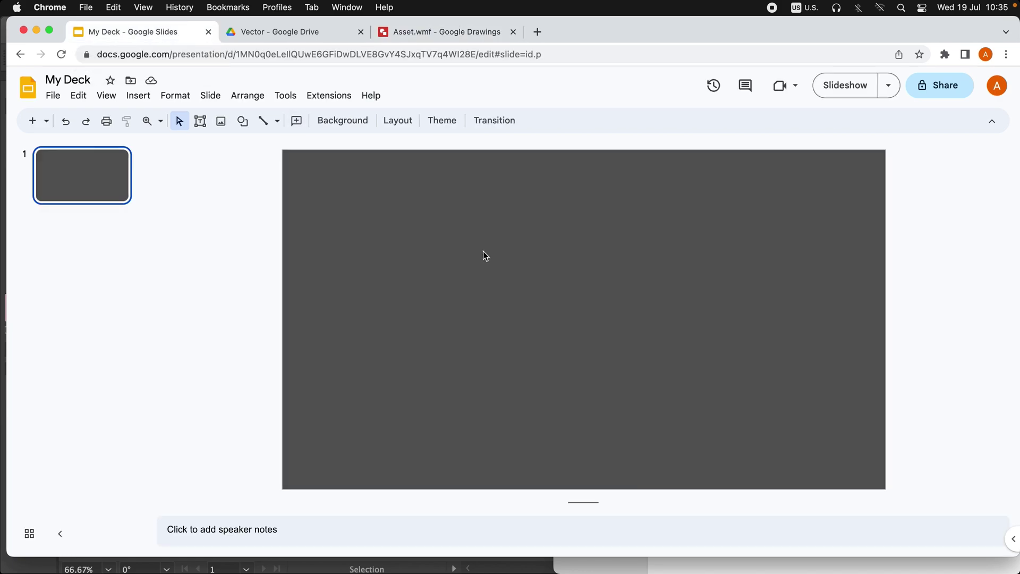
pyautogui.press('super+v')
pyautogui.click(658, 226)
pyautogui.moveTo(717, 295); pyautogui.dragTo(752, 292)
pyautogui.click(522, 228)
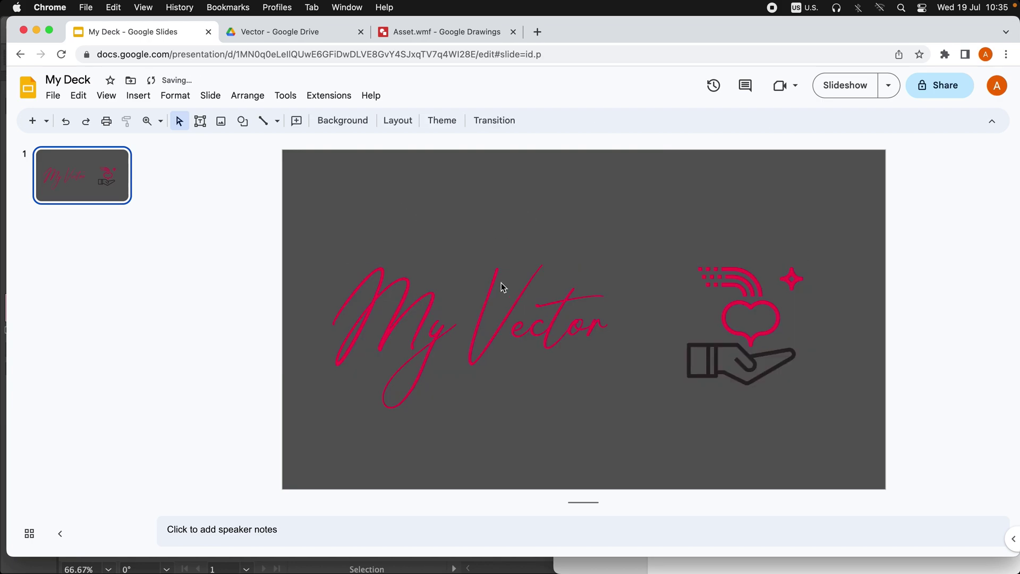
# Step: Change the slide background colour to light grey
pyautogui.rightClick(372, 204)
pyautogui.click(499, 328)
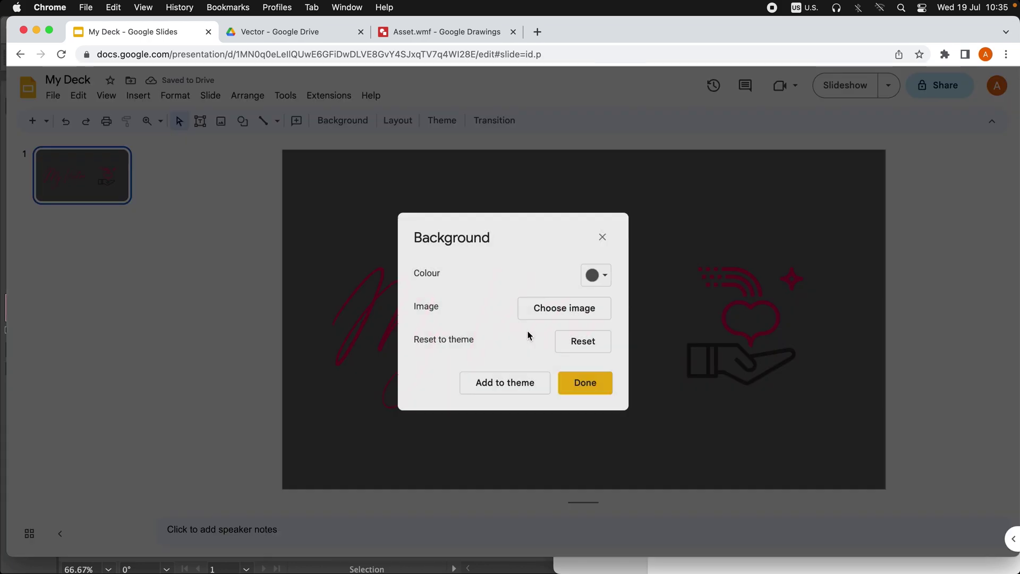
pyautogui.click(595, 274)
pyautogui.click(691, 424)
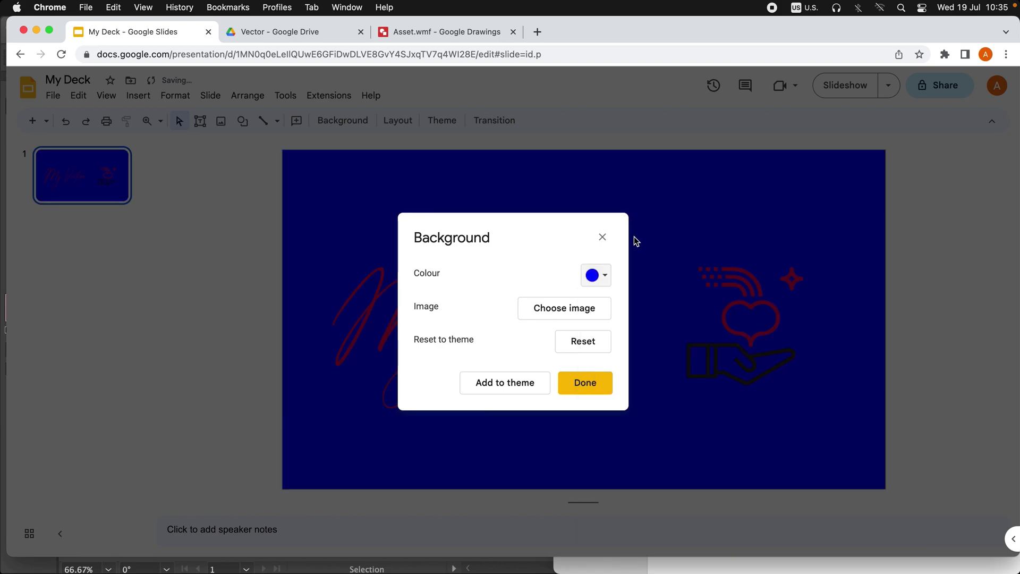
pyautogui.click(596, 275)
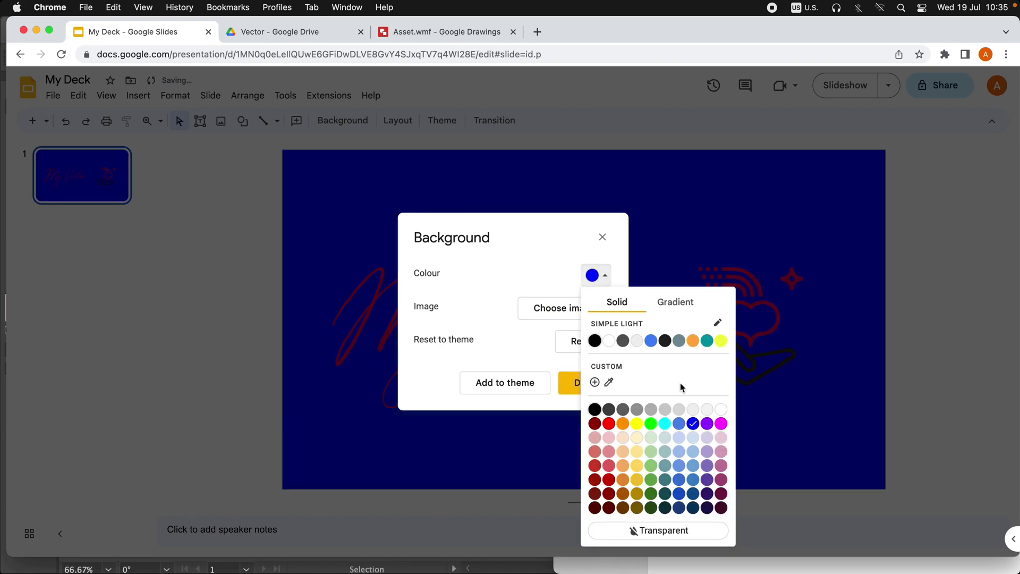
pyautogui.click(636, 340)
pyautogui.click(586, 381)
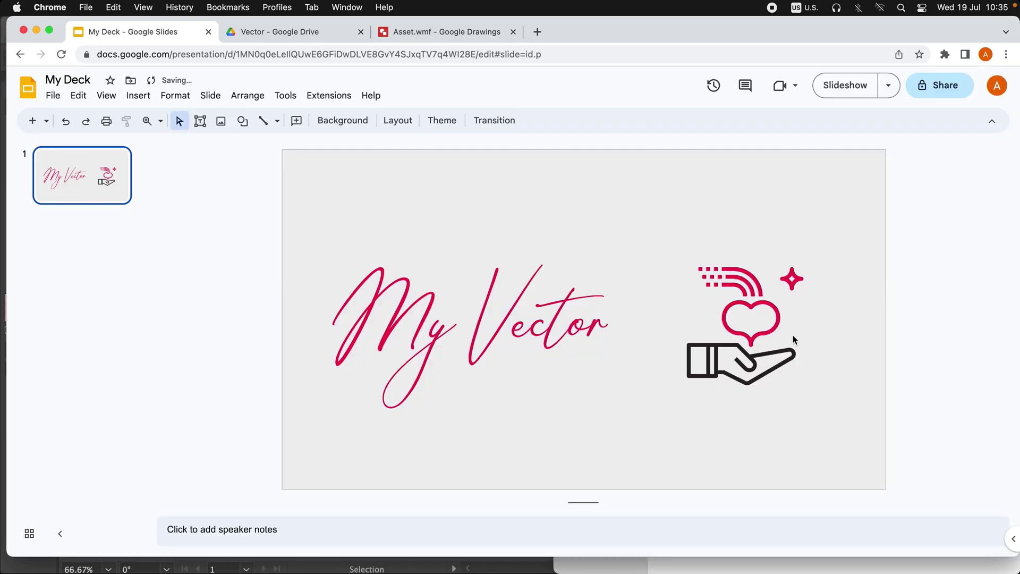
pyautogui.click(792, 335)
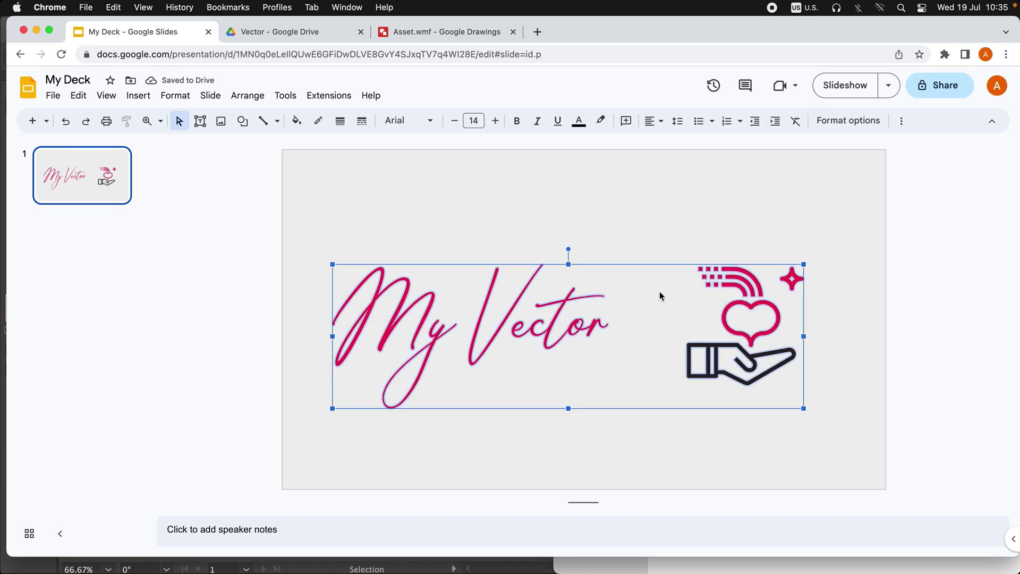
# Step: Ungroup the graphic, then regroup the My Vector script pieces into one object
pyautogui.rightClick(562, 305)
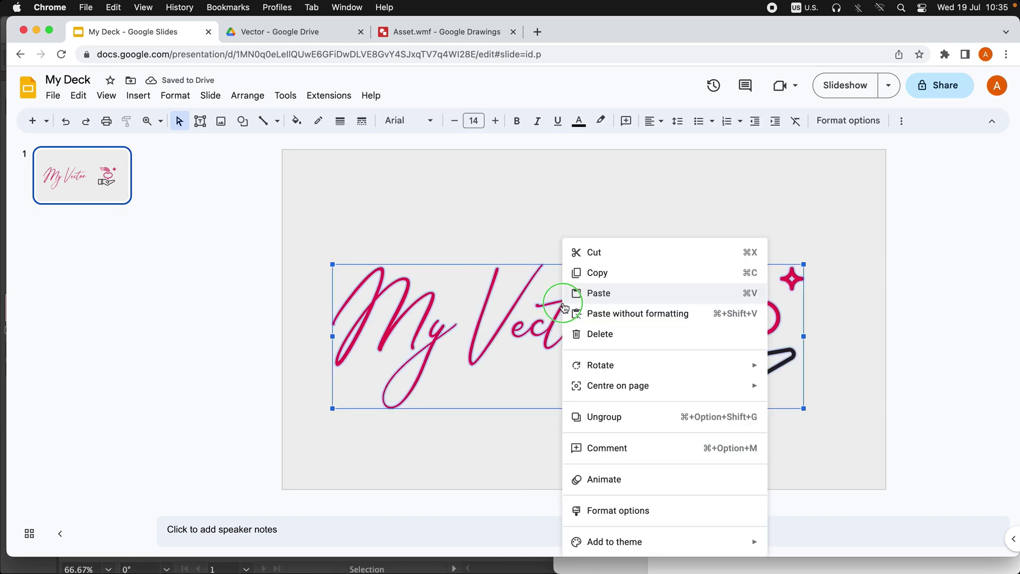
pyautogui.click(604, 416)
pyautogui.moveTo(612, 228); pyautogui.dragTo(316, 414)
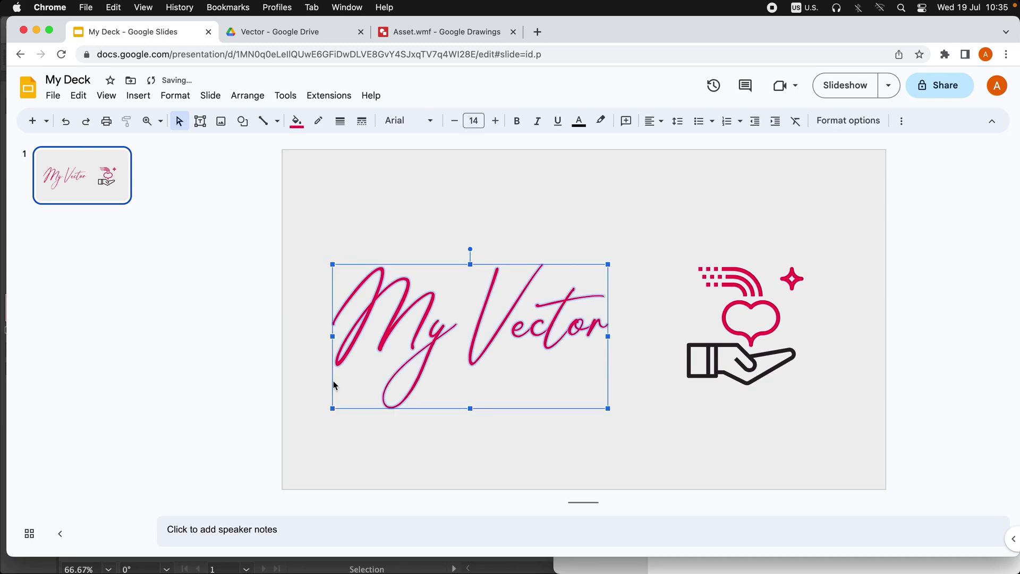
pyautogui.rightClick(430, 297)
pyautogui.click(469, 396)
# Step: Fill the My Vector script blue and shift it right toward the icon
pyautogui.click(296, 127)
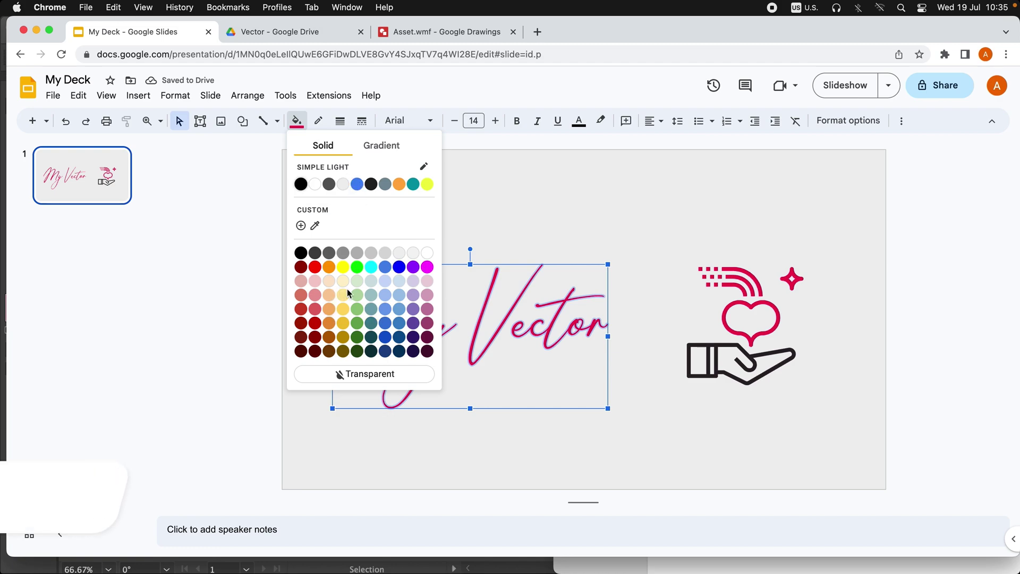
pyautogui.click(357, 310)
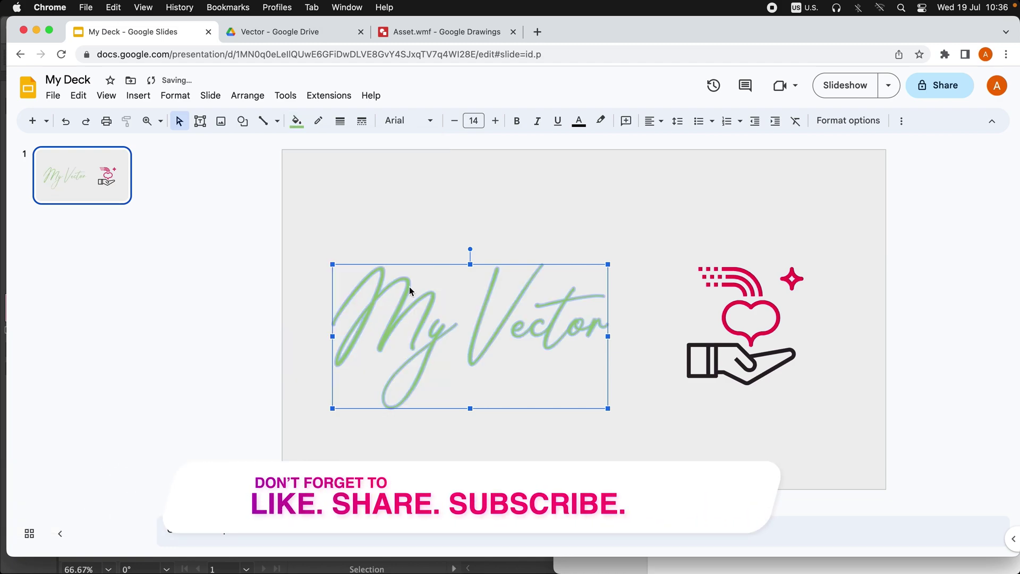
pyautogui.click(490, 215)
pyautogui.click(469, 271)
pyautogui.click(296, 121)
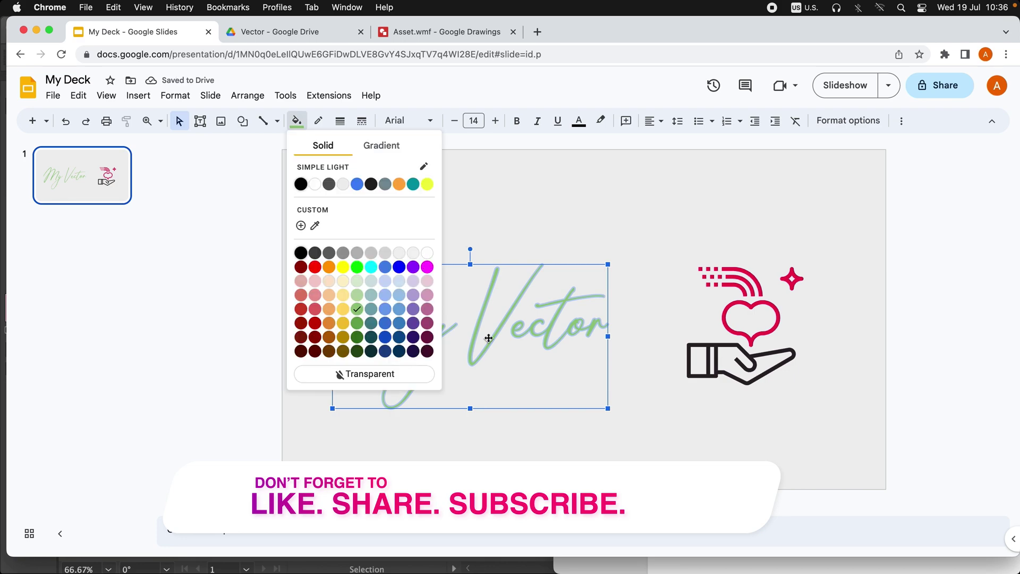
pyautogui.click(385, 338)
pyautogui.click(590, 217)
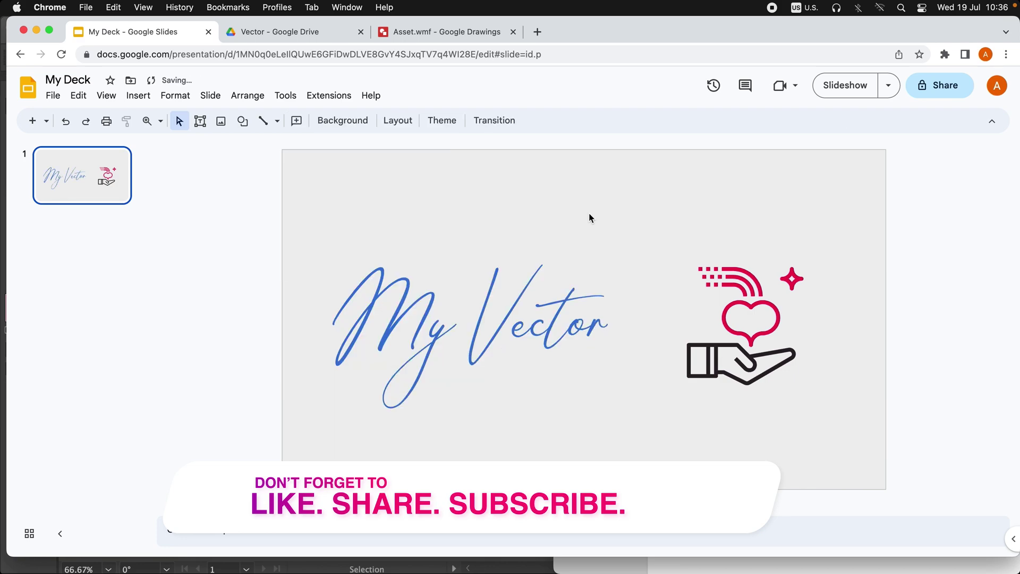
pyautogui.moveTo(590, 303); pyautogui.dragTo(645, 308)
# Step: Give the hand shape a blue border and a transparent fill
pyautogui.click(732, 343)
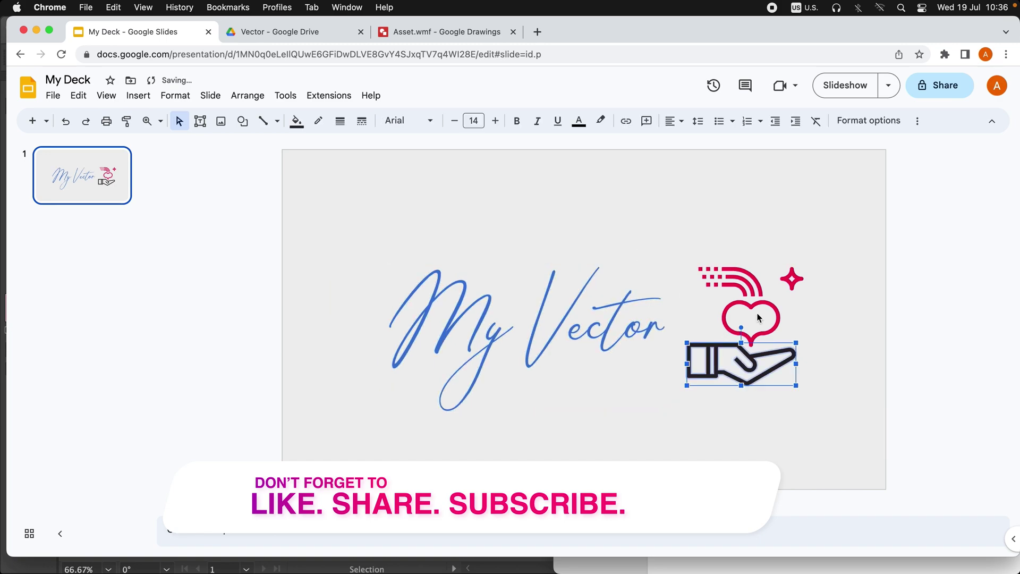
pyautogui.click(806, 351)
pyautogui.click(776, 353)
pyautogui.click(297, 121)
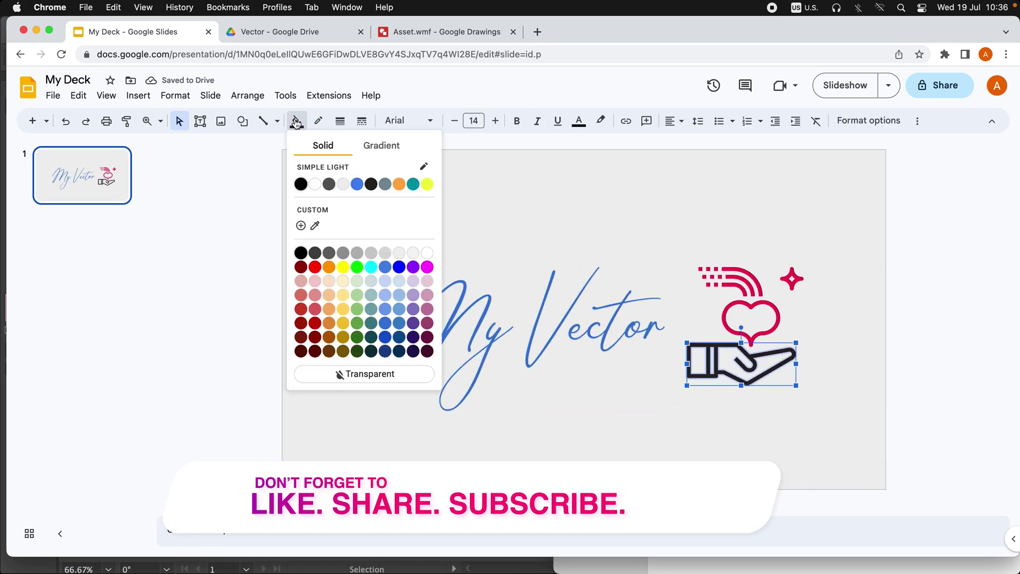
pyautogui.click(392, 299)
pyautogui.click(557, 226)
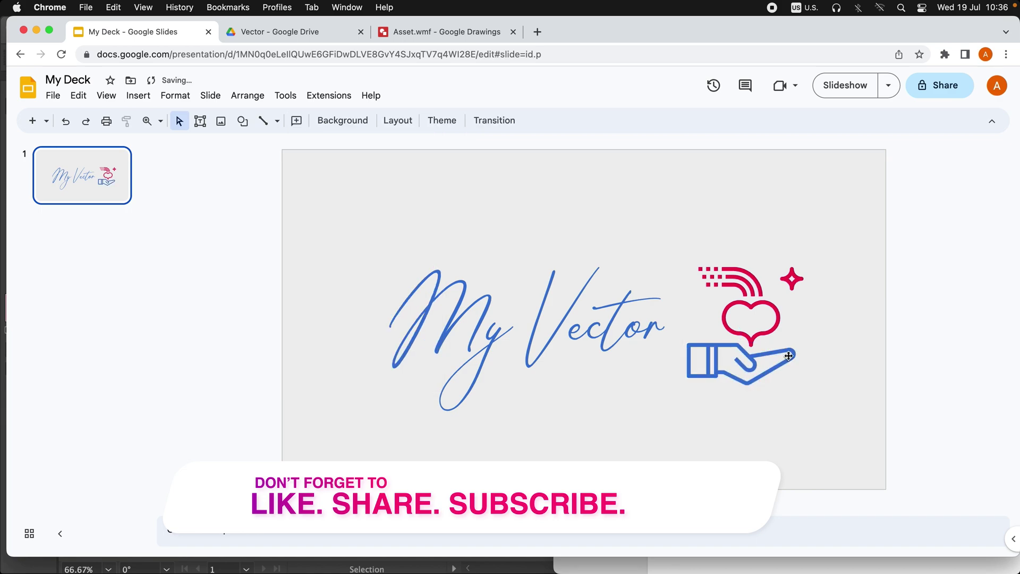
pyautogui.click(788, 355)
pyautogui.click(318, 121)
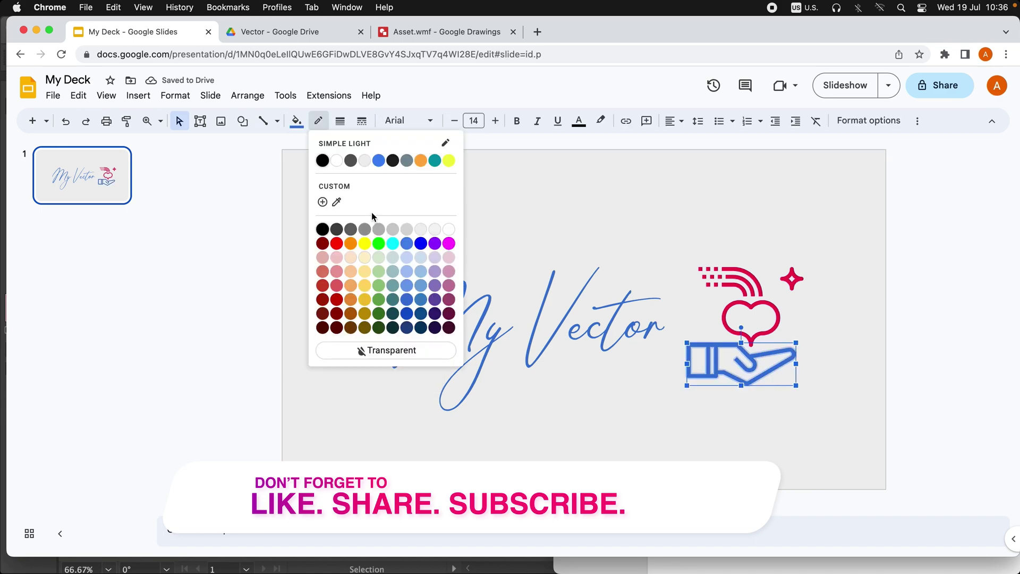
pyautogui.click(407, 243)
pyautogui.click(296, 121)
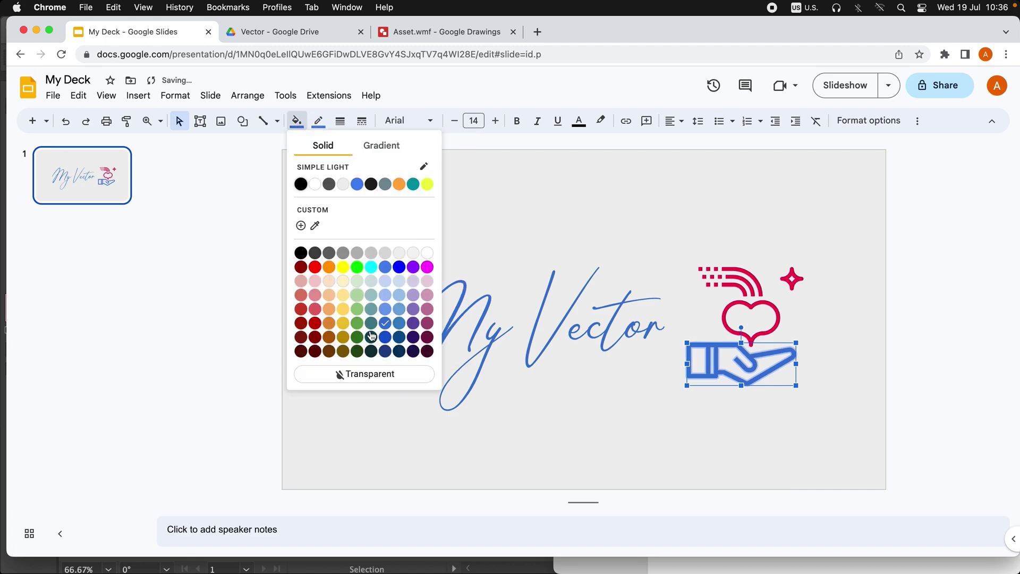
pyautogui.click(372, 374)
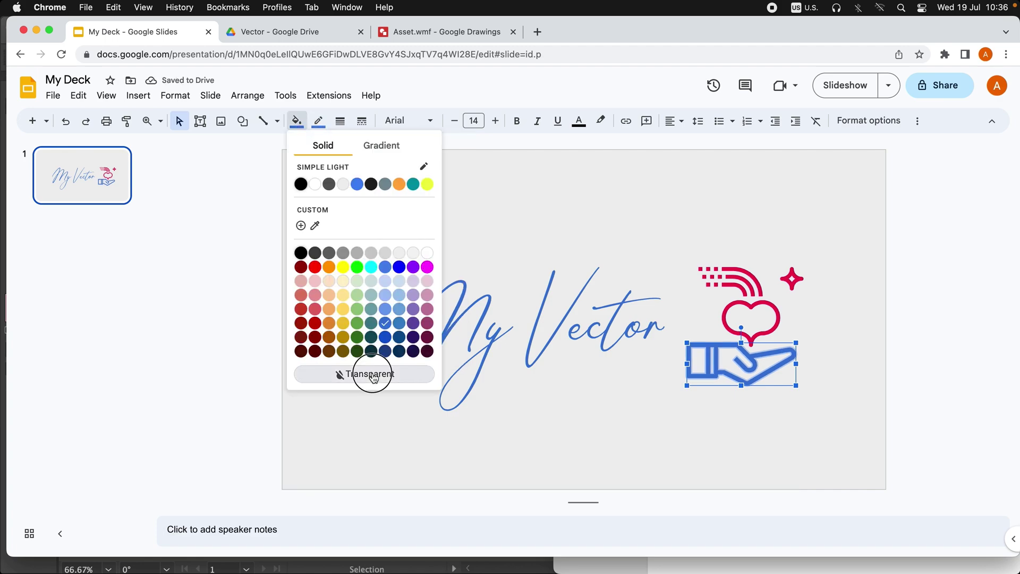
pyautogui.click(822, 419)
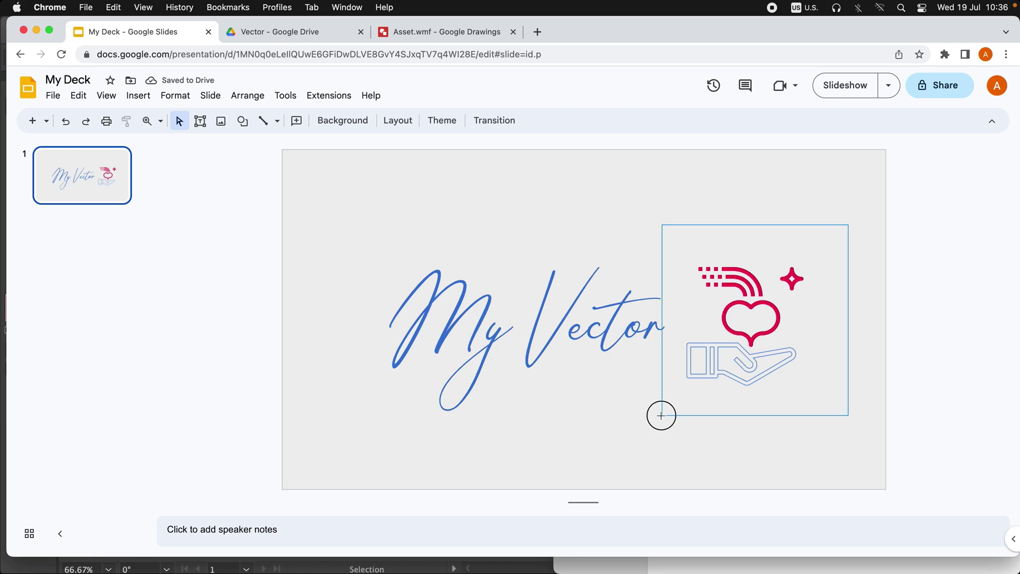
# Step: Move the script and heart-in-hand icon left and enlarge them together past the slide's left edge
pyautogui.moveTo(661, 415); pyautogui.dragTo(527, 325)
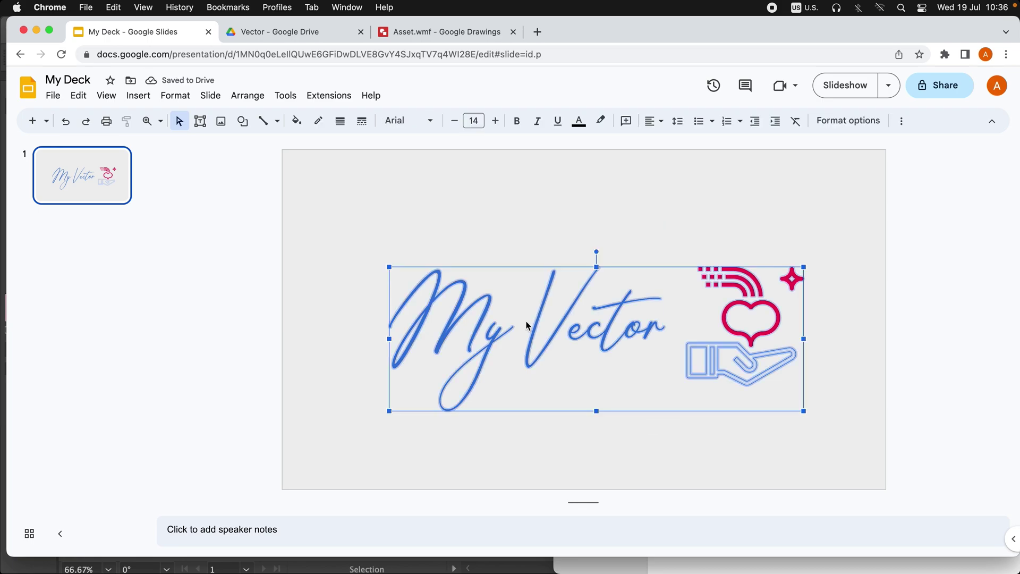
pyautogui.click(746, 263)
pyautogui.moveTo(813, 244); pyautogui.dragTo(355, 445)
pyautogui.moveTo(588, 307); pyautogui.dragTo(457, 304)
pyautogui.moveTo(672, 413); pyautogui.dragTo(811, 458)
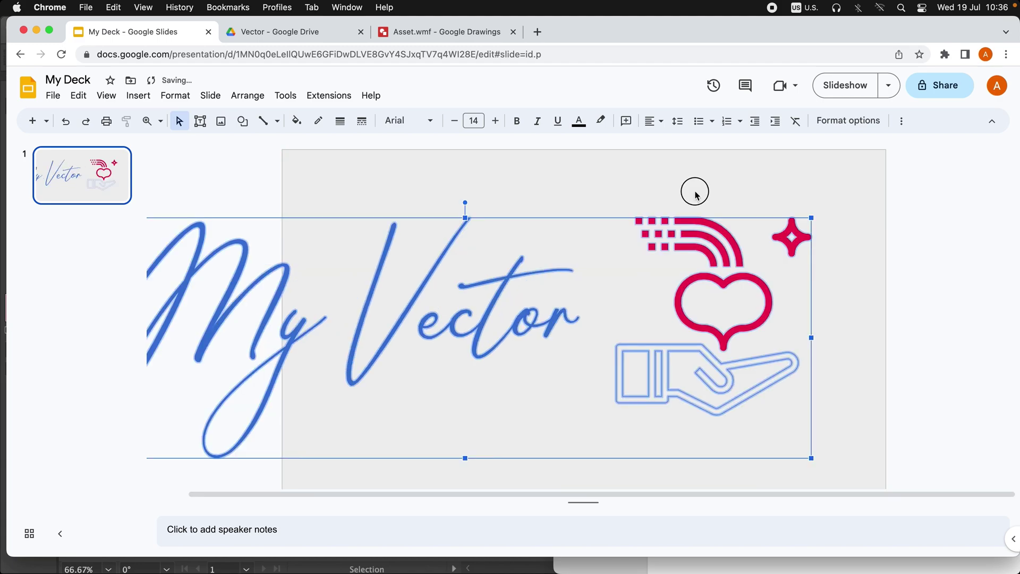
pyautogui.click(696, 194)
pyautogui.click(523, 240)
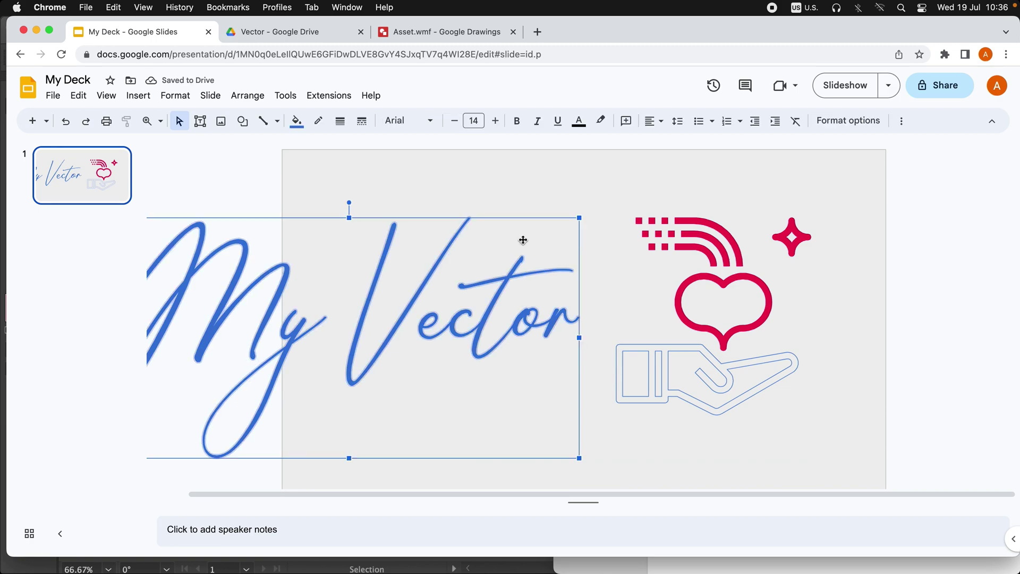
pyautogui.click(816, 198)
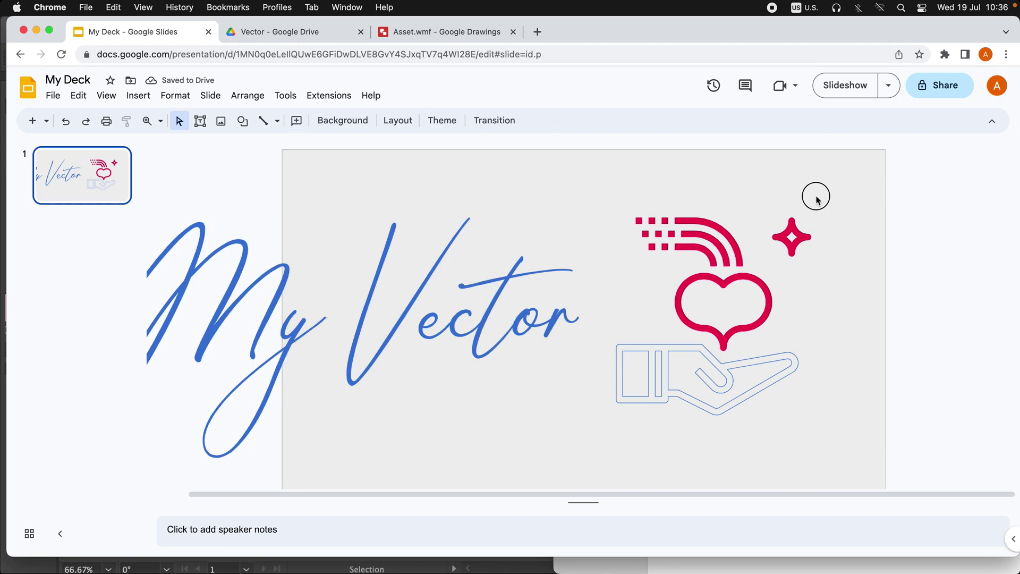